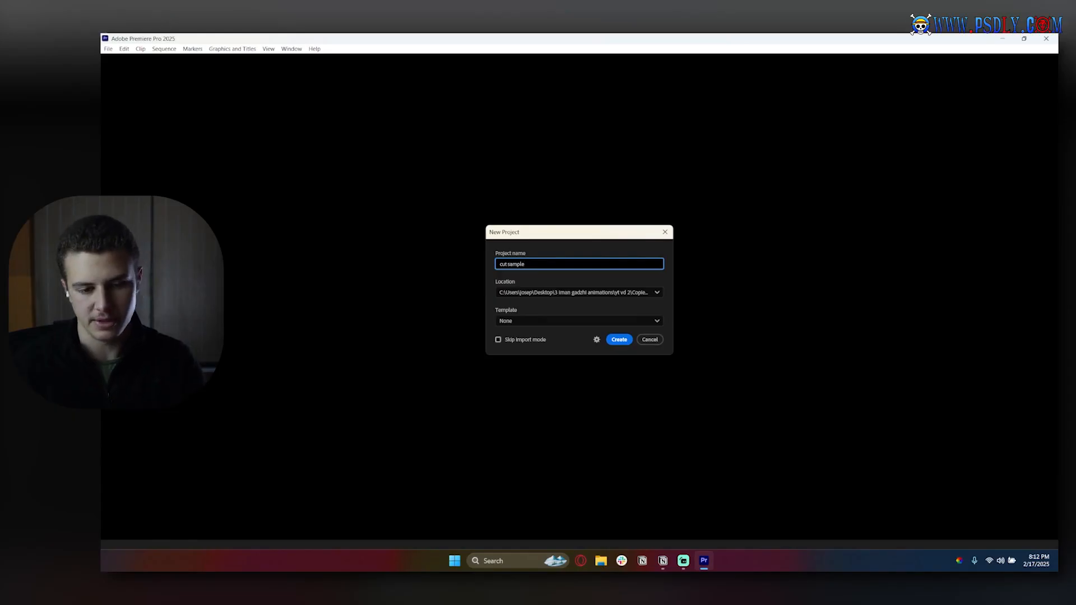
Create the new project named "cut sample" and skip the initial media import.
key("Return")
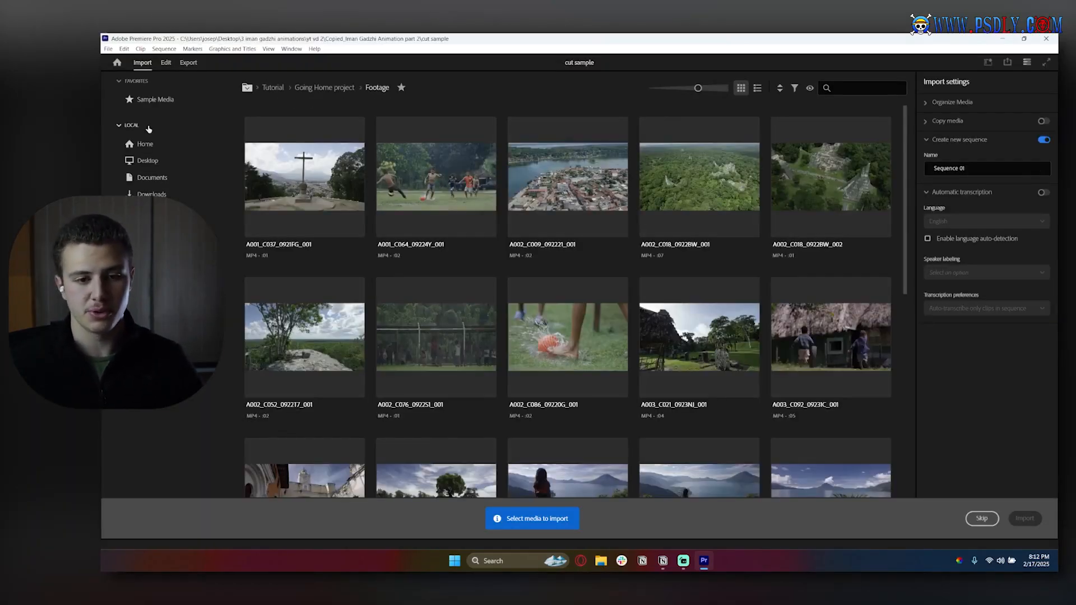
left_click(983, 518)
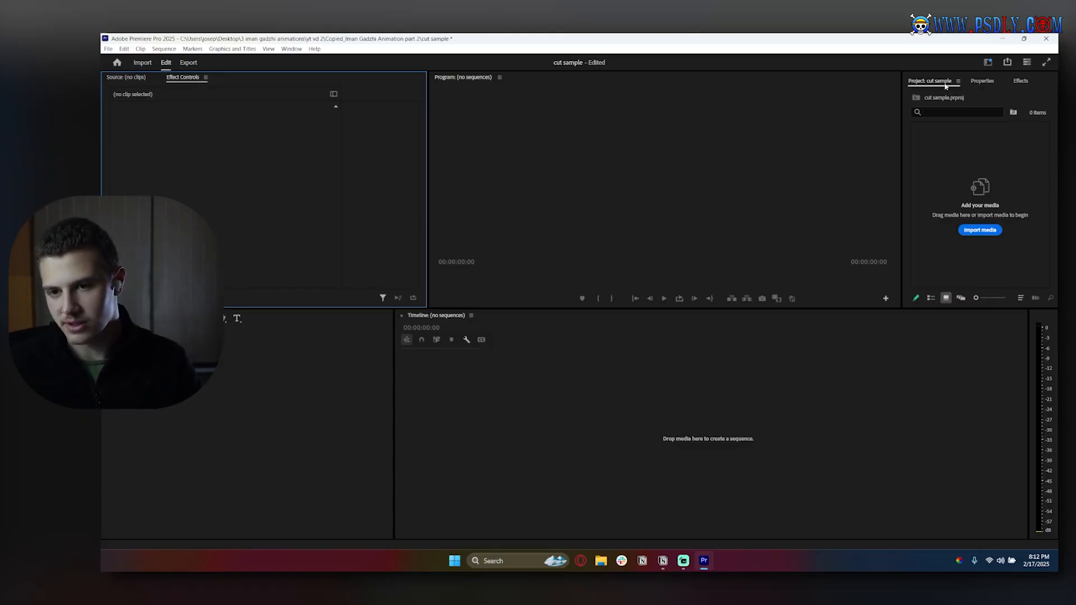
Dock the Project panel in the tools area and widen it, then widen the Properties and Effects group and show Effects.
left_click(161, 318)
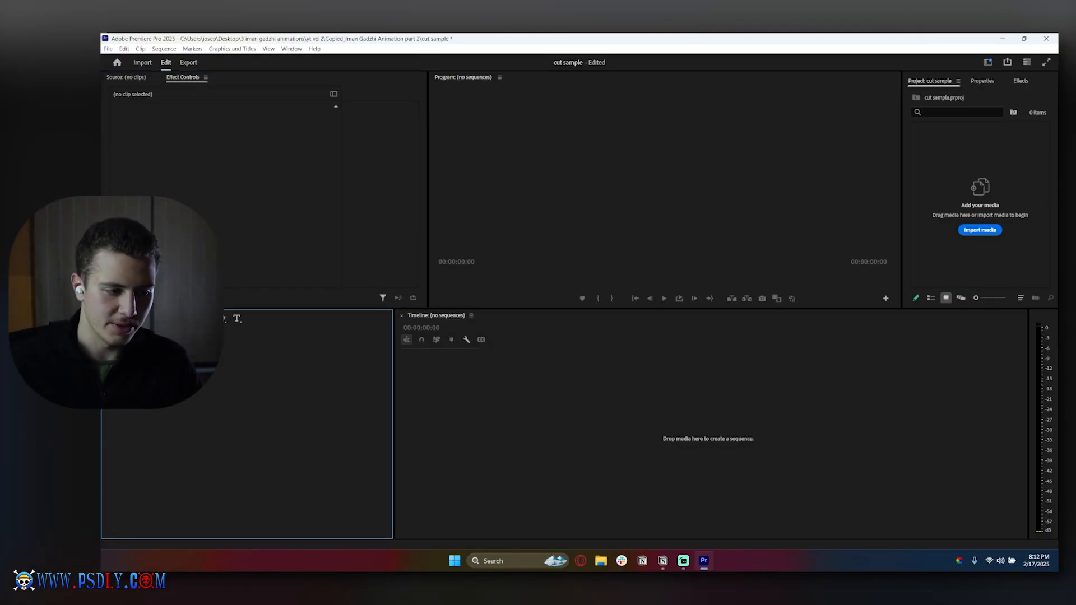
left_click_drag(931, 87, 134, 426)
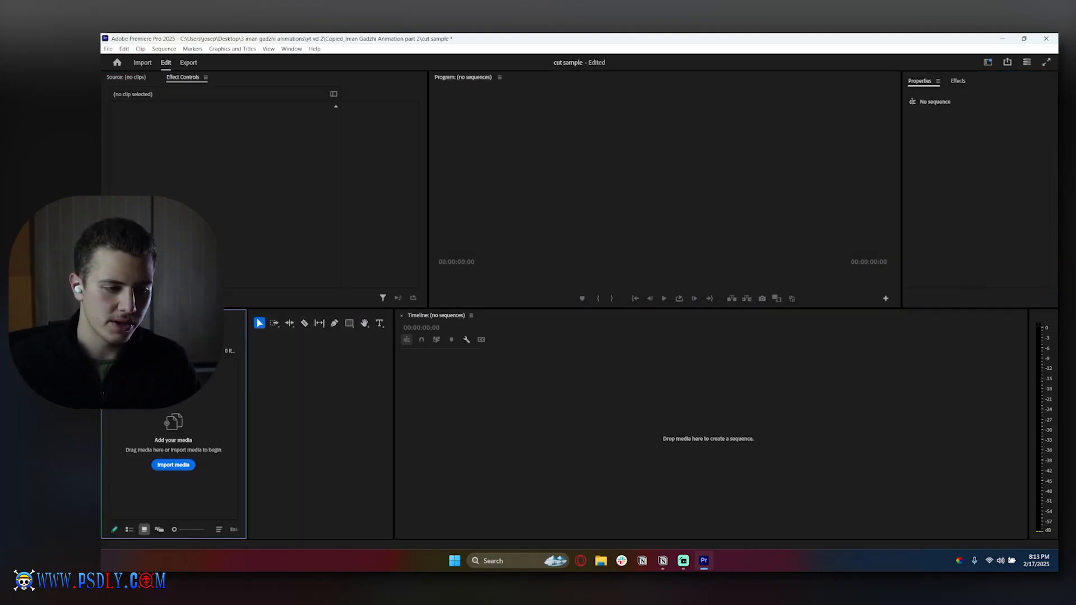
left_click_drag(248, 384, 377, 385)
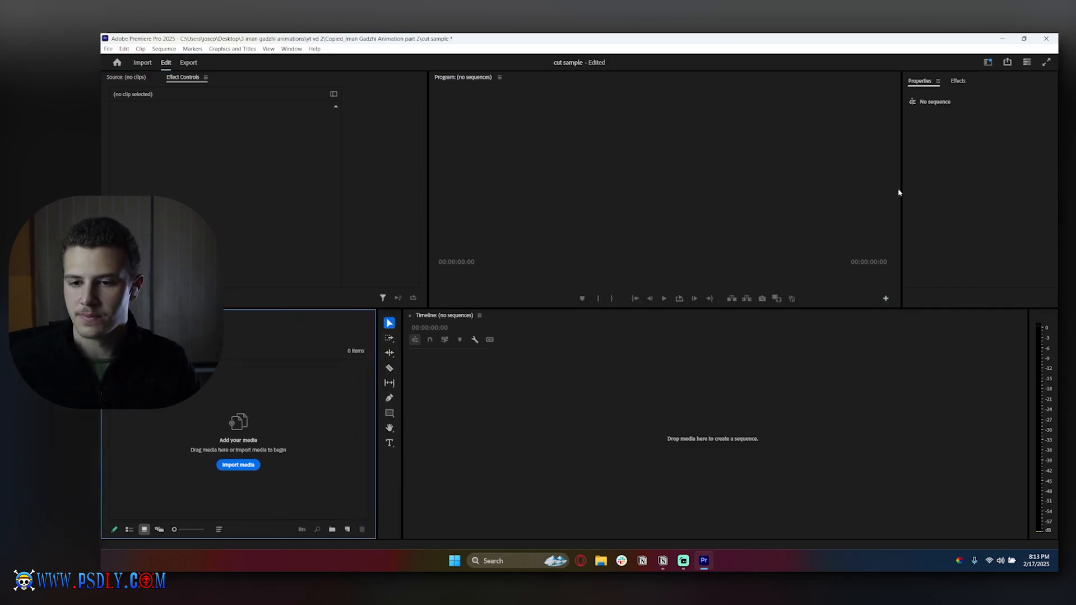
left_click_drag(902, 189, 861, 189)
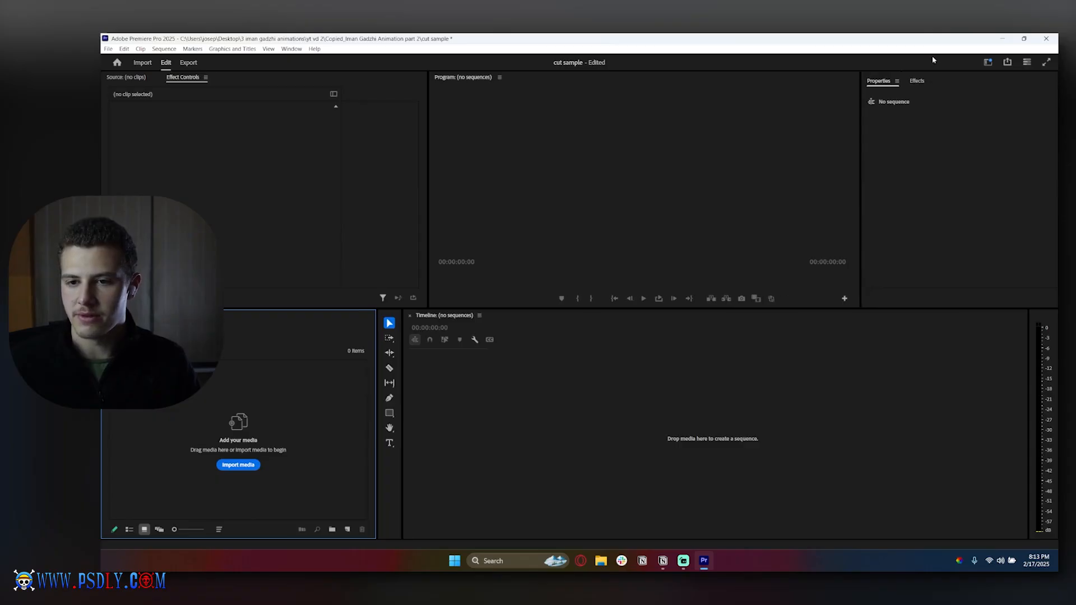
left_click(917, 81)
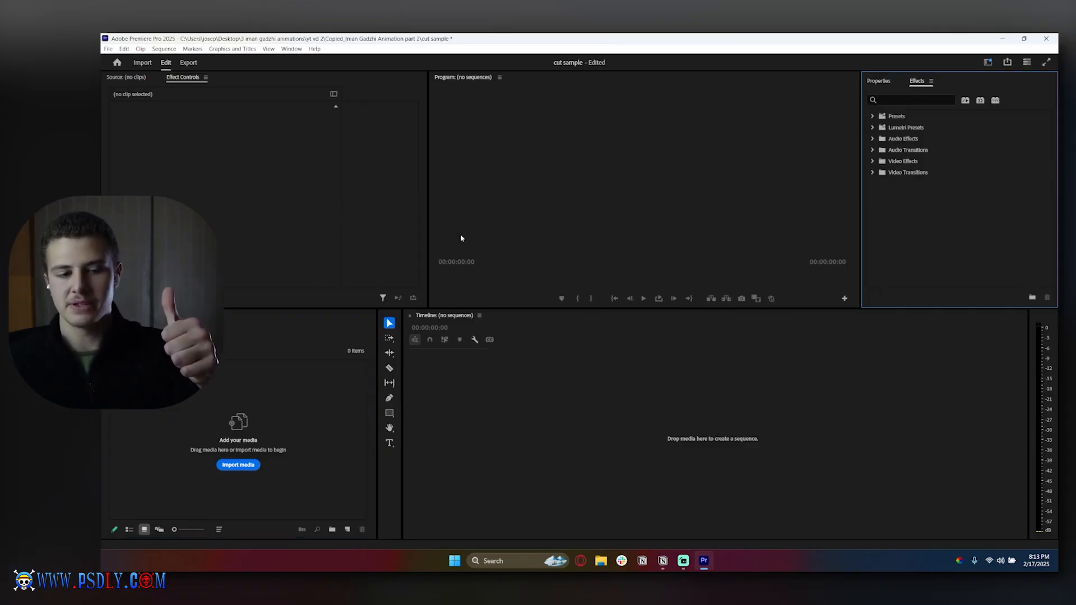
left_click(601, 560)
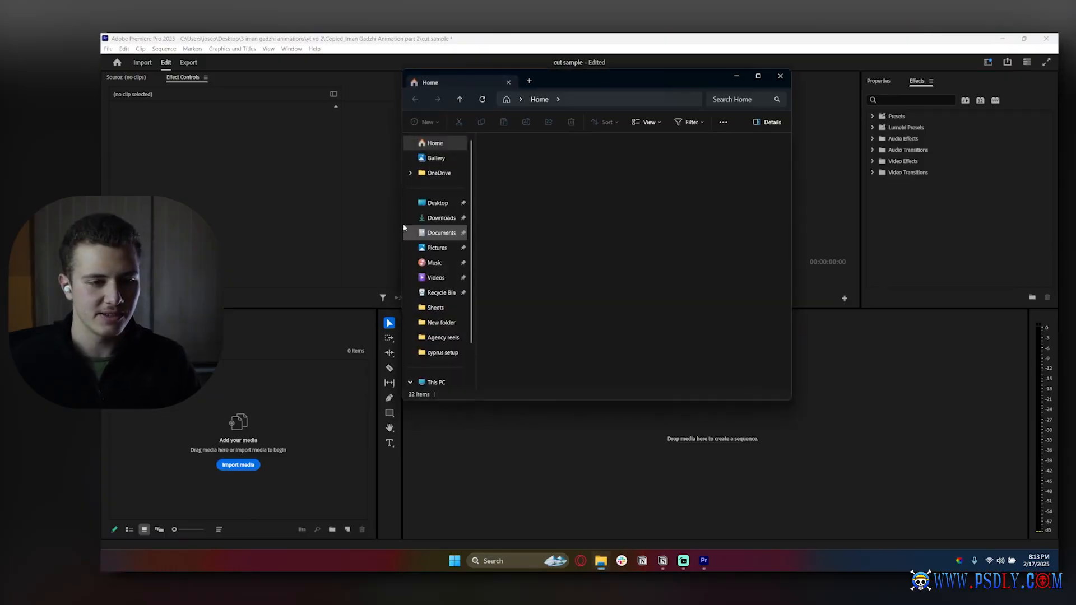
double_click(508, 227)
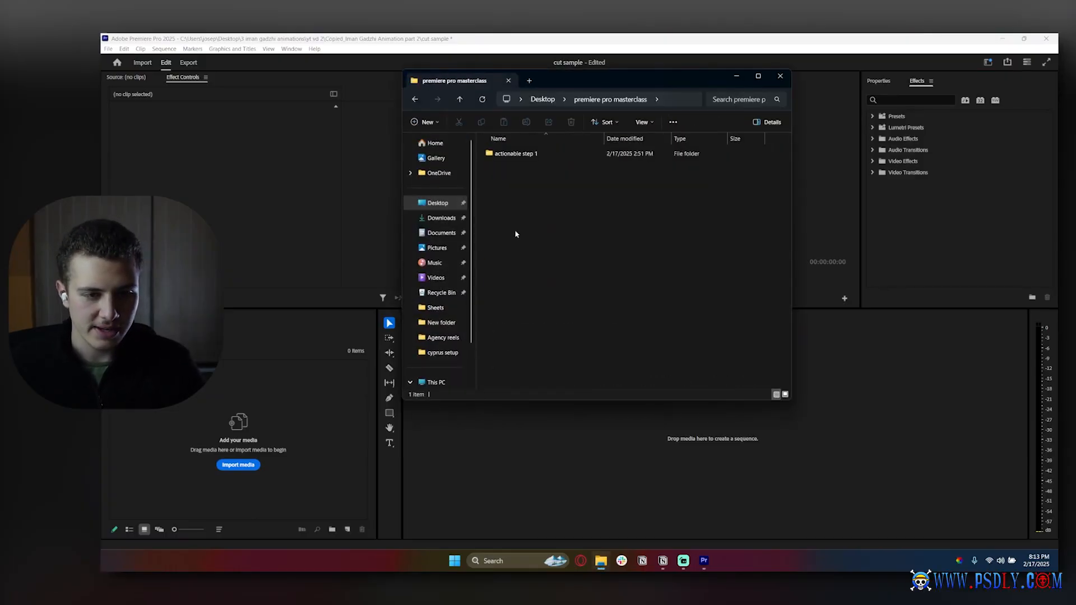
double_click(502, 154)
left_click_drag(559, 167, 225, 404)
left_click(780, 76)
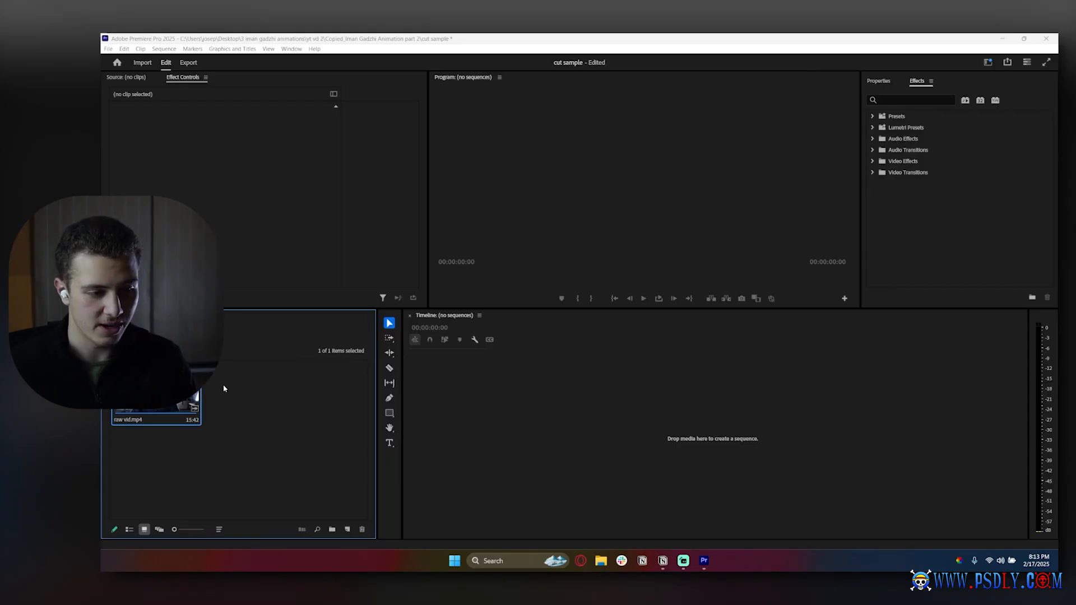
key("Delete")
Create a new sequence named Sequence 01 from the custom Horizontal 1080p preset.
left_click(108, 49)
mouse_move(168, 59)
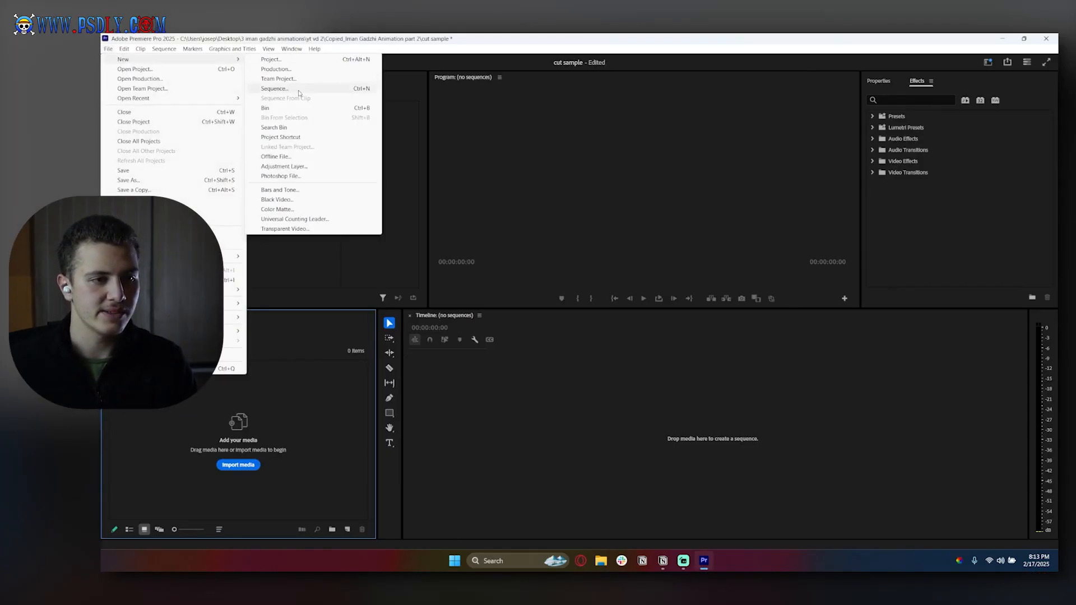
left_click(276, 89)
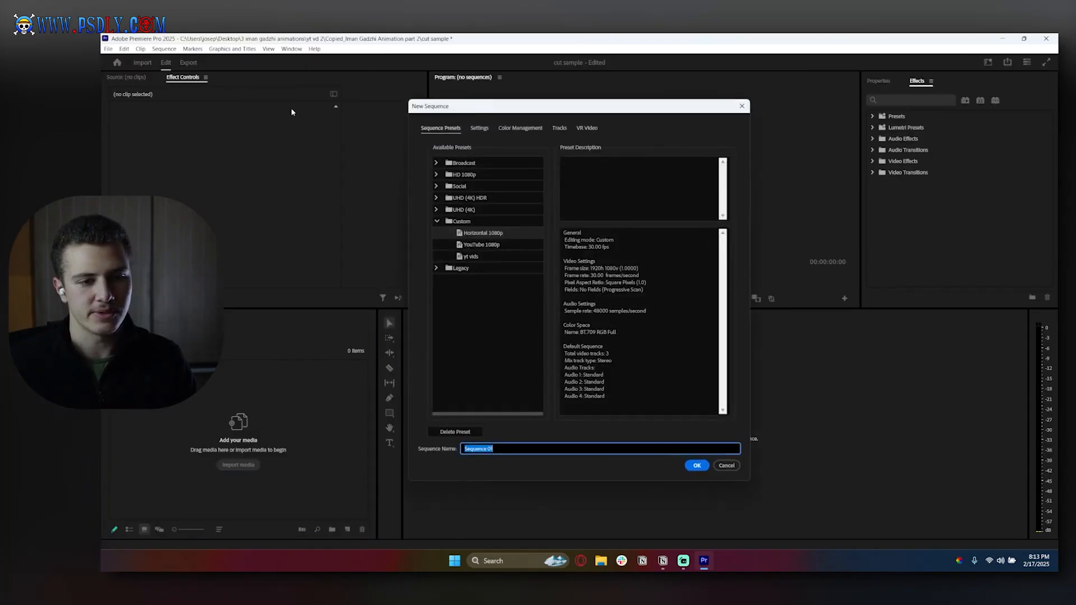
double_click(468, 234)
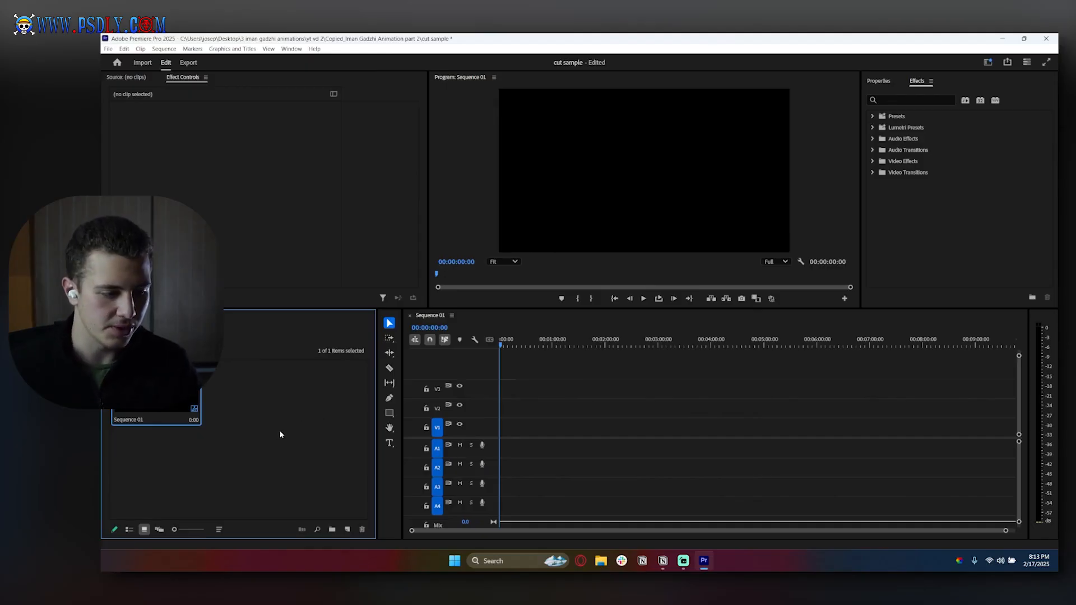
Import the "raw vid" file into the project from the Desktop folder "premiere pro masterclass", subfolder "actionable step 1".
left_click(608, 562)
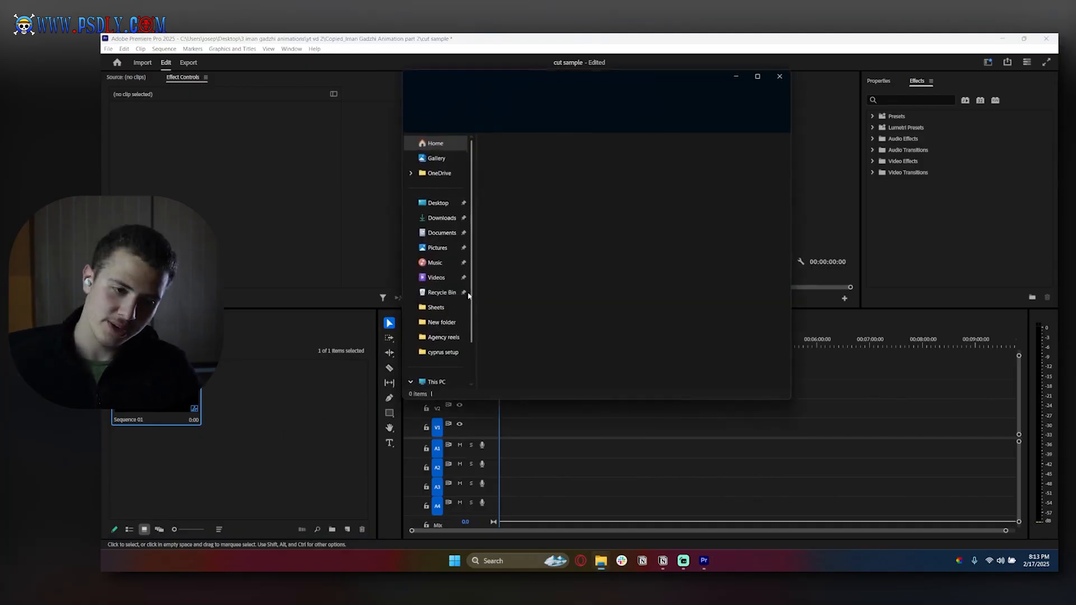
left_click(438, 202)
double_click(509, 222)
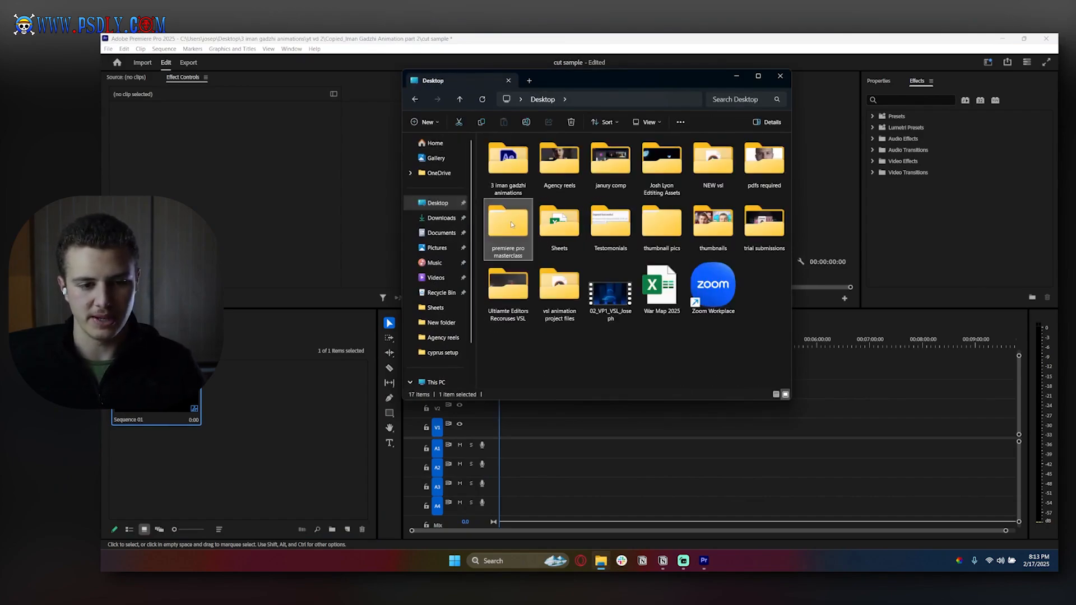
double_click(514, 154)
left_click_drag(560, 168, 290, 394)
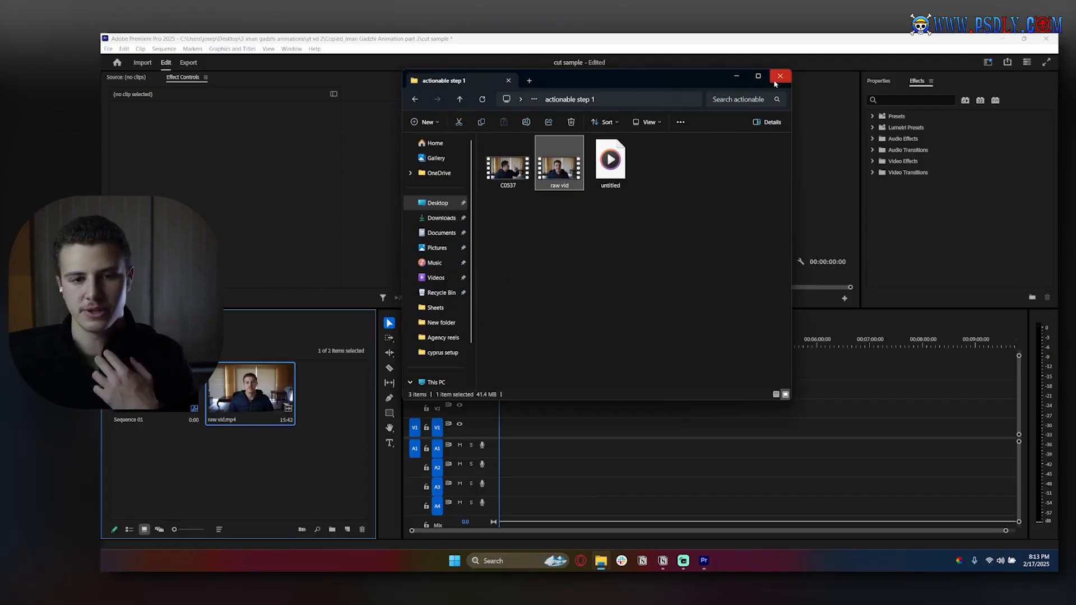
left_click(780, 75)
Place raw vid.mp4 at the start of Sequence 01 on V1 and A1, keeping the existing sequence settings.
left_click_drag(250, 392, 493, 432)
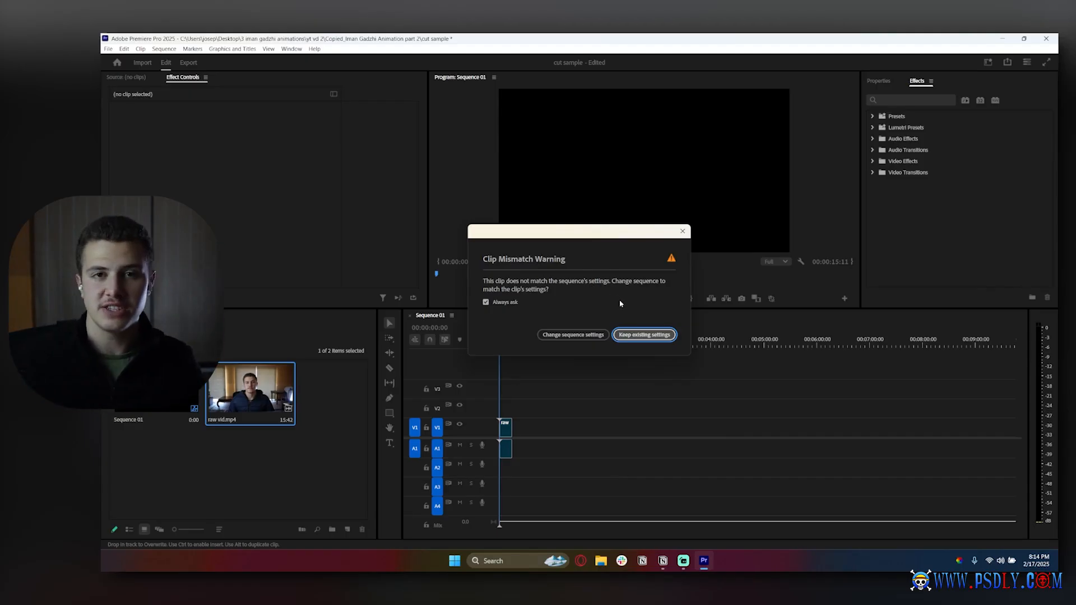
left_click(630, 334)
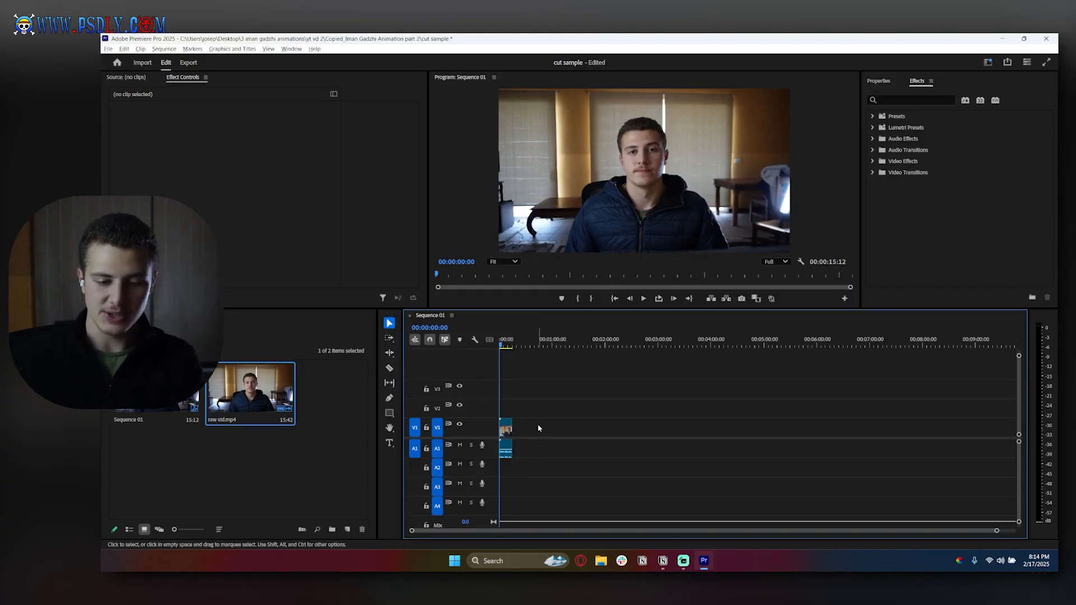
Enlarge the clip and its Video 1 and Audio 1 tracks to show thumbnail and waveform, and play the sequence through.
scroll(540, 426, "up", 6)
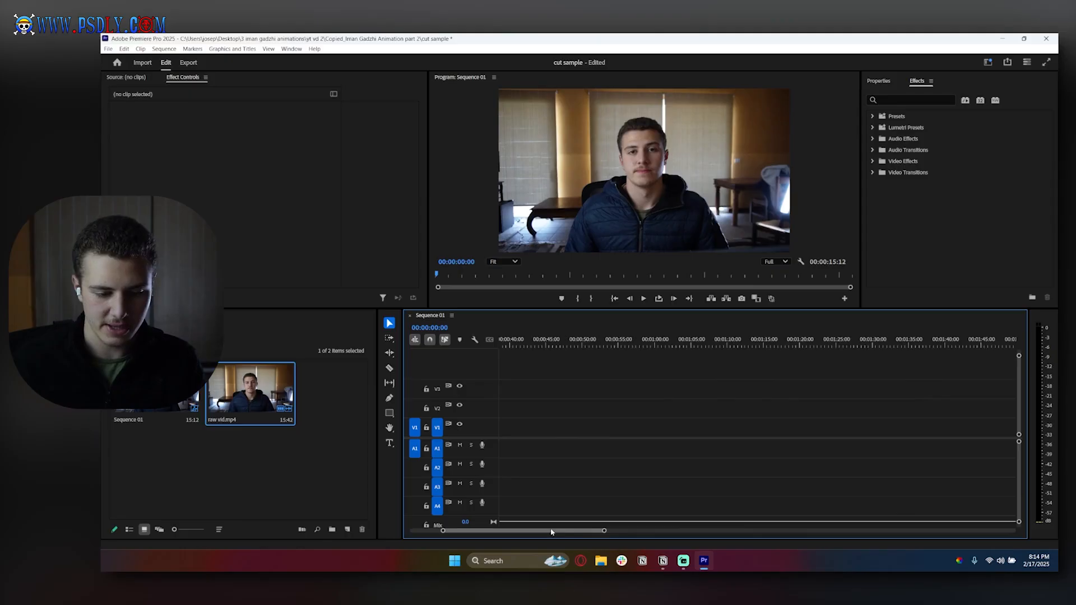
left_click_drag(548, 531, 517, 531)
scroll(527, 428, "up", 5)
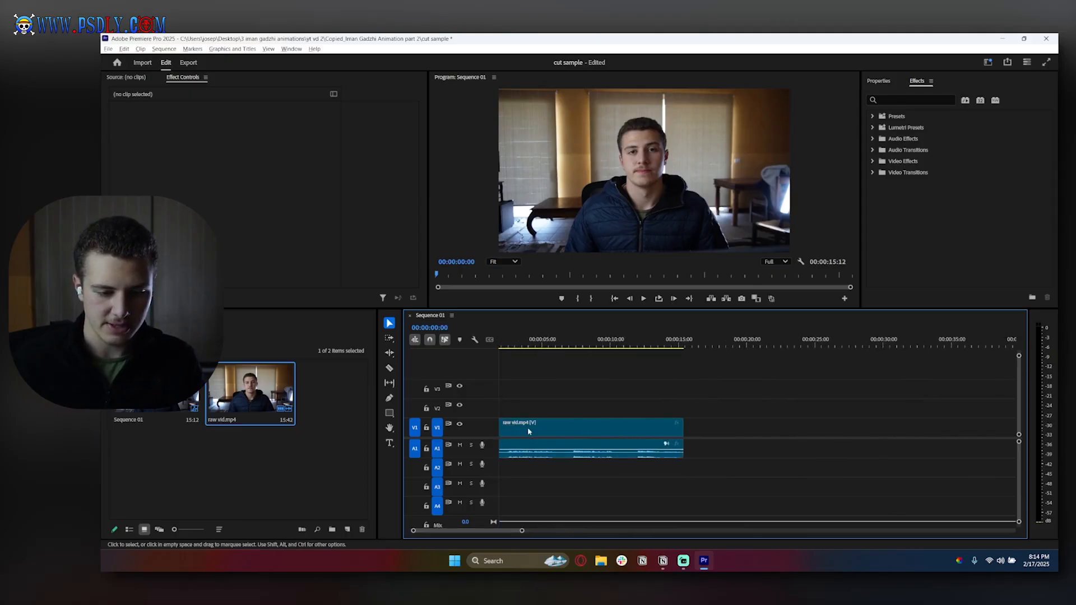
left_click_drag(474, 532, 472, 532)
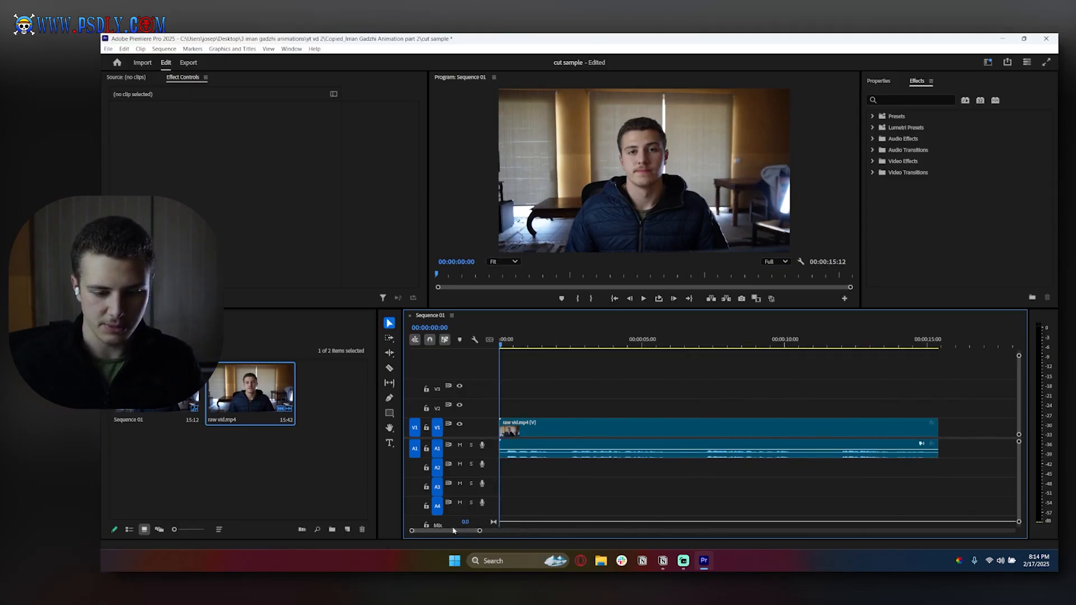
left_click_drag(1019, 356, 1019, 367)
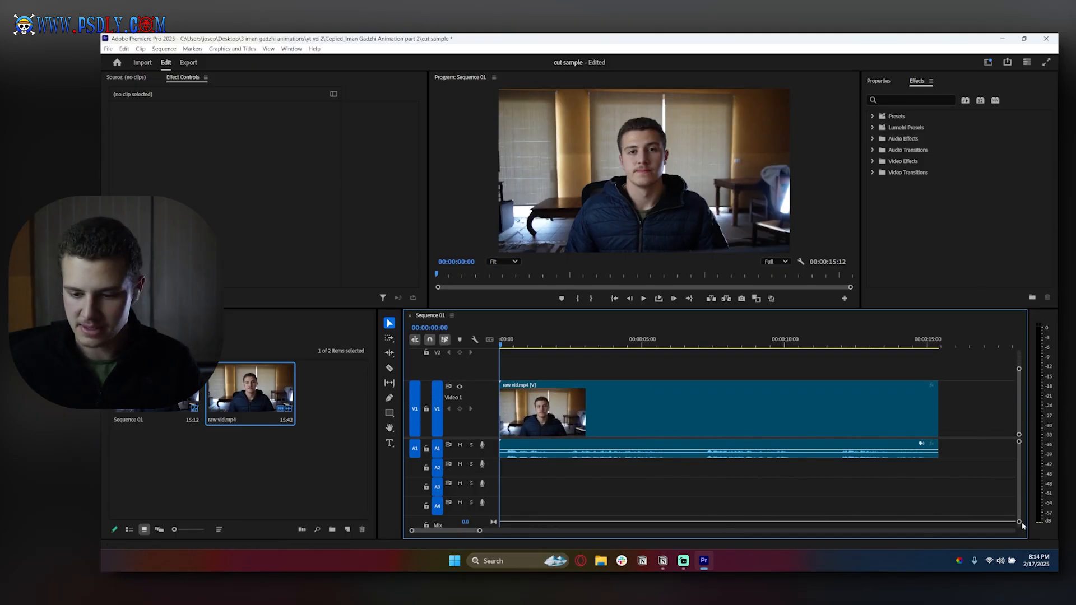
left_click_drag(1019, 523, 1019, 510)
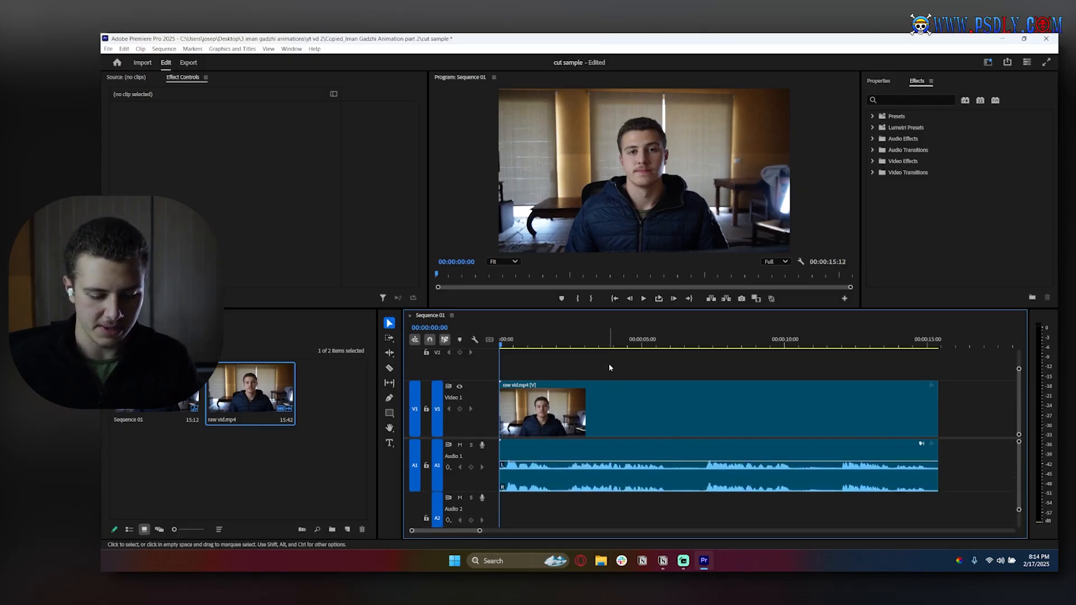
left_click(643, 299)
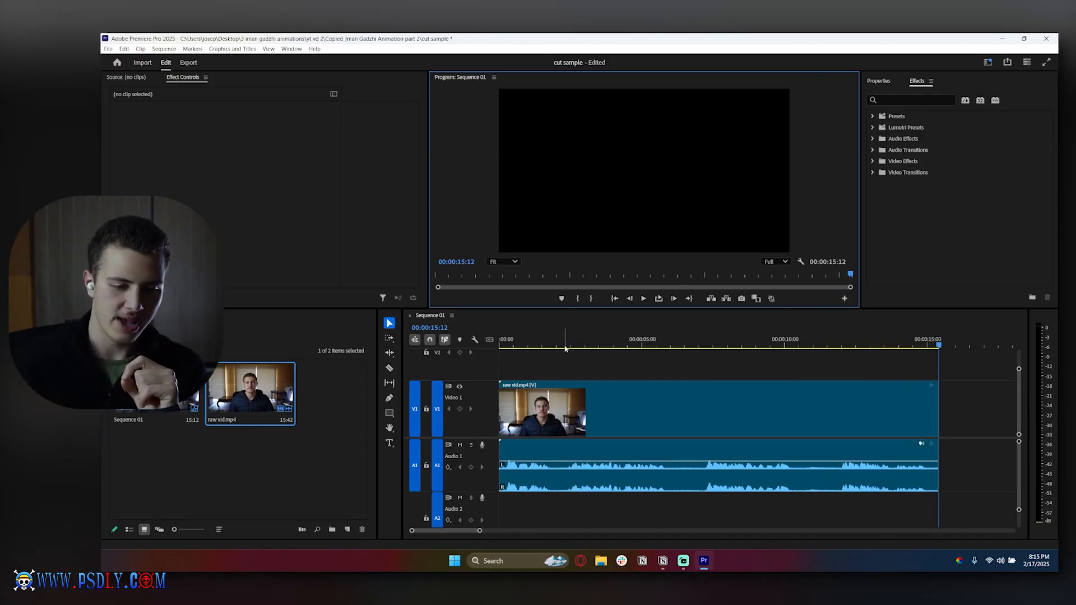
Cut out the first silent pause, from about 1.8 seconds to 00:00:02:13, and close the gap with the remaining clip.
left_click_drag(549, 344, 569, 354)
key("c")
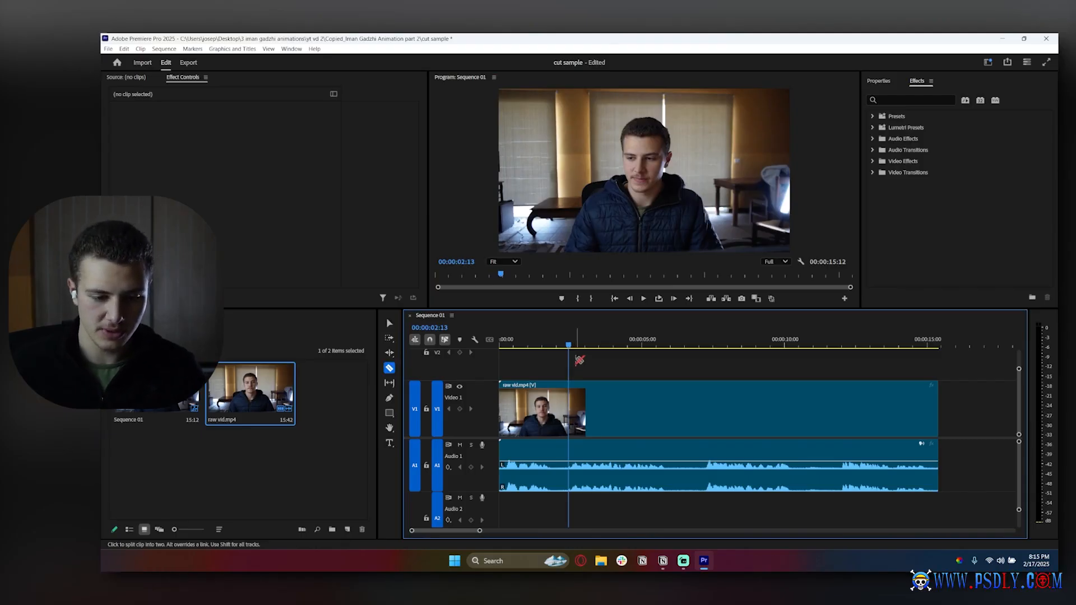
left_click(551, 405)
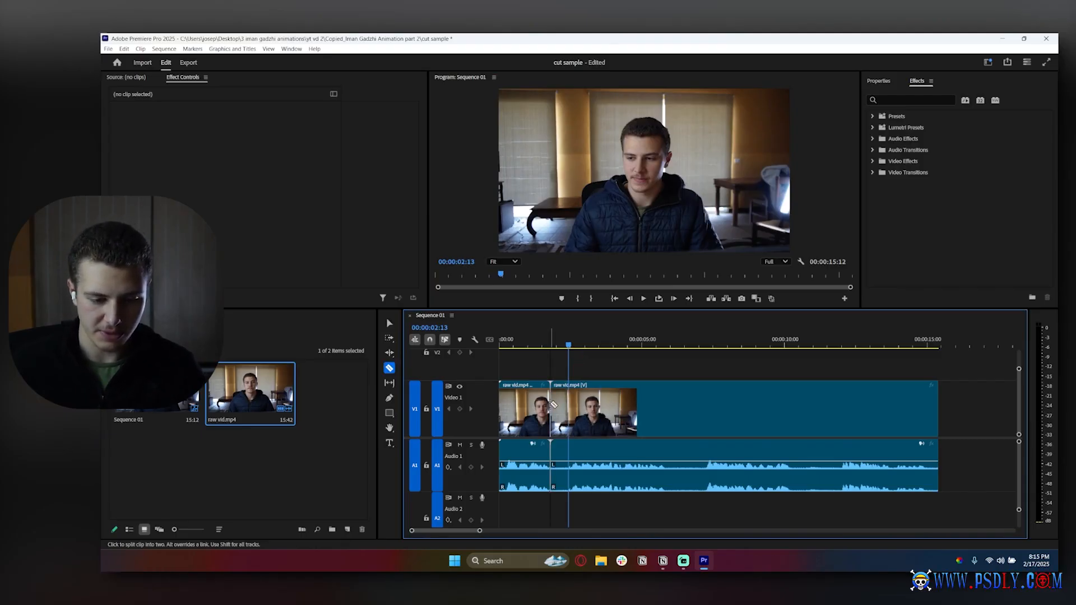
left_click(569, 402)
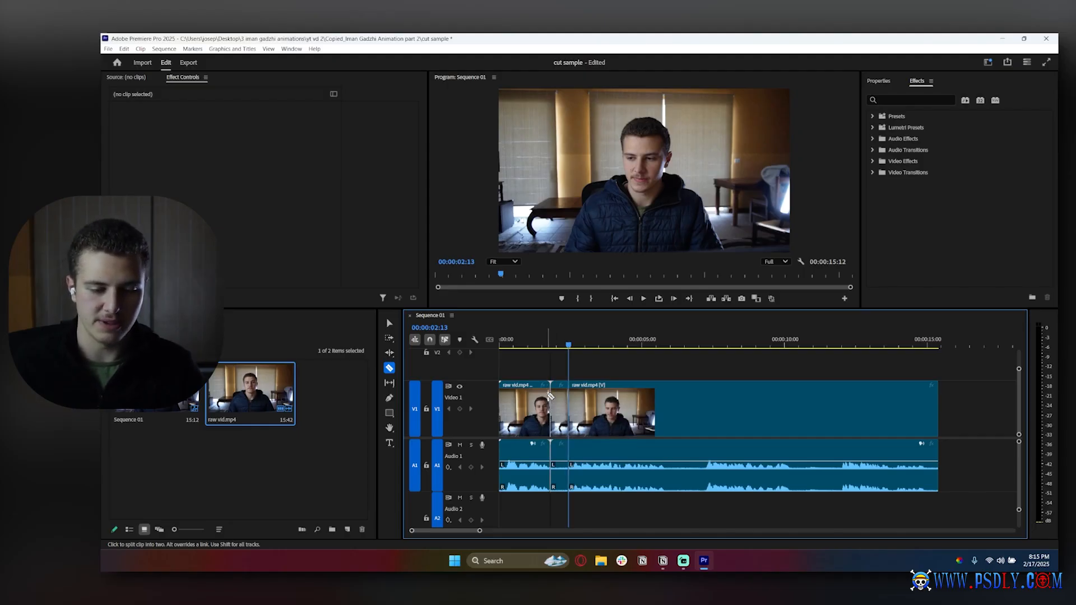
left_click(390, 323)
left_click(563, 415)
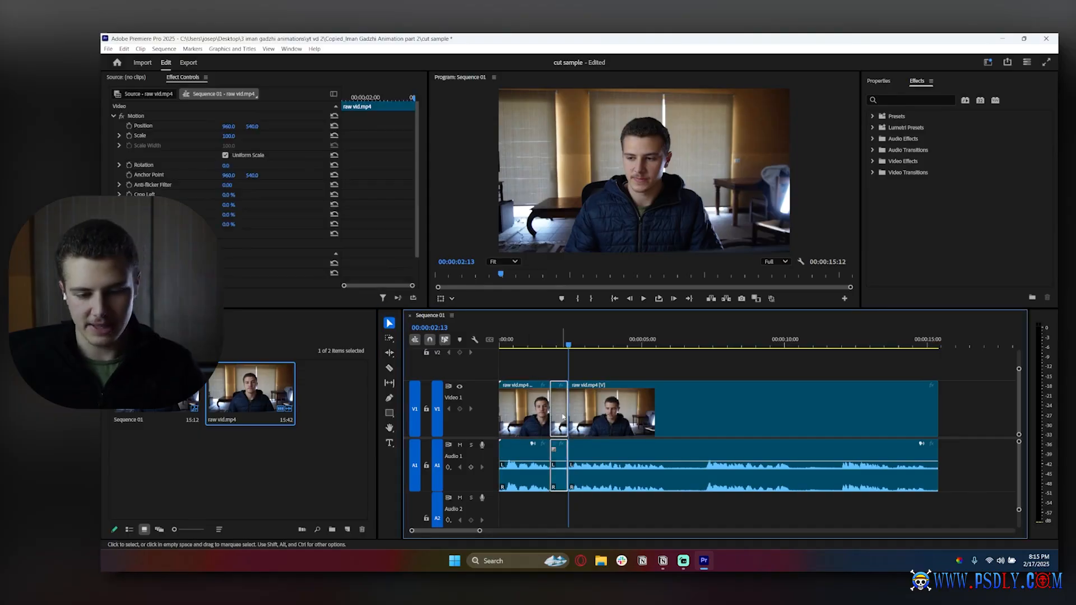
key("Delete")
left_click_drag(600, 444, 583, 444)
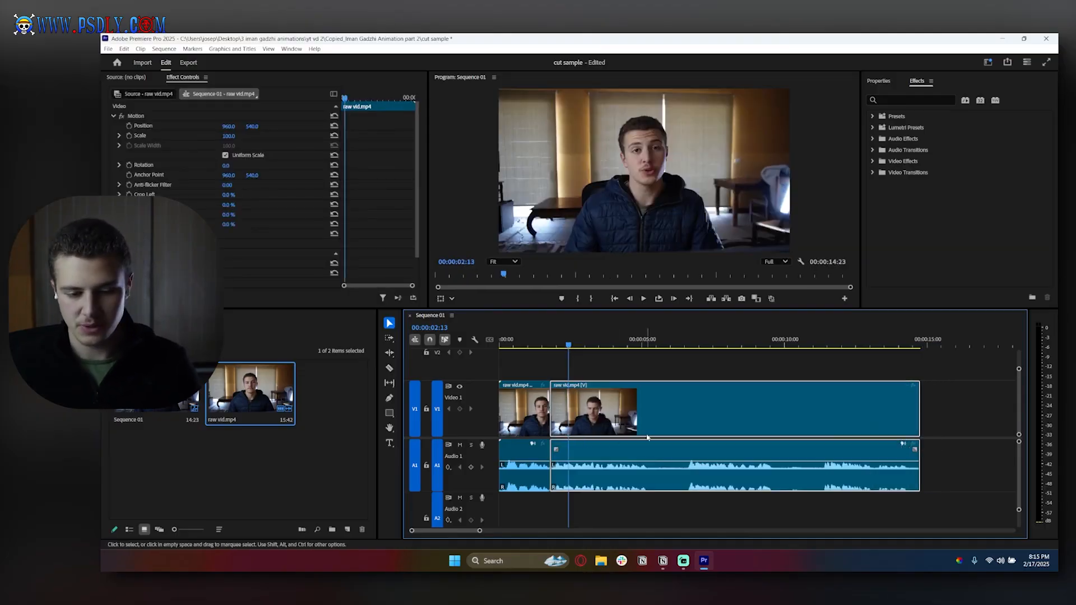
Cut out the second silent pause, from about 5.2 to 6.5 seconds, and move the remaining clip up to close the gap.
key("c")
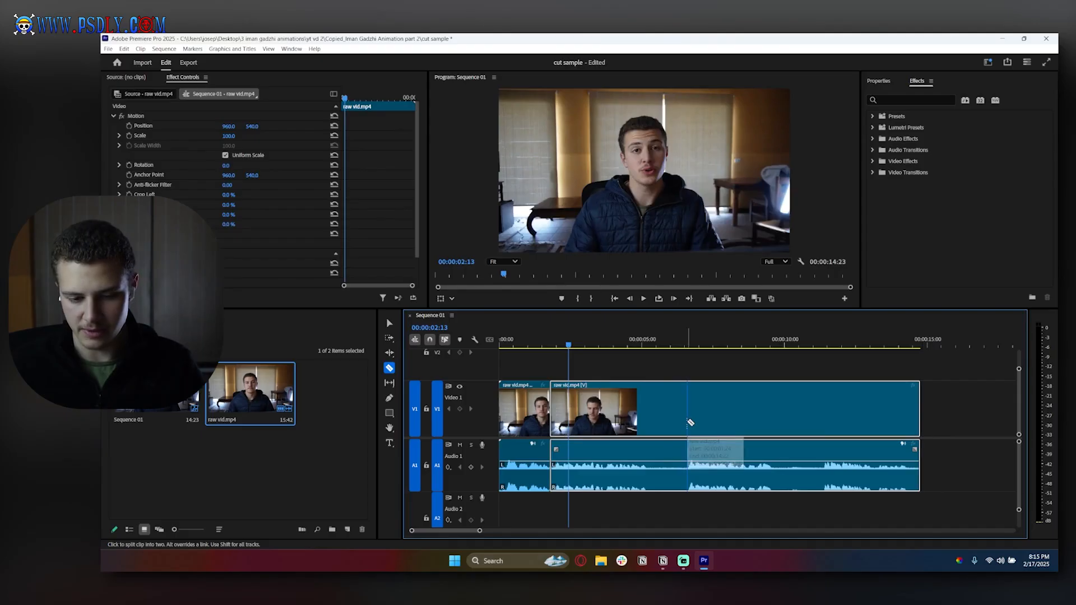
left_click(689, 423)
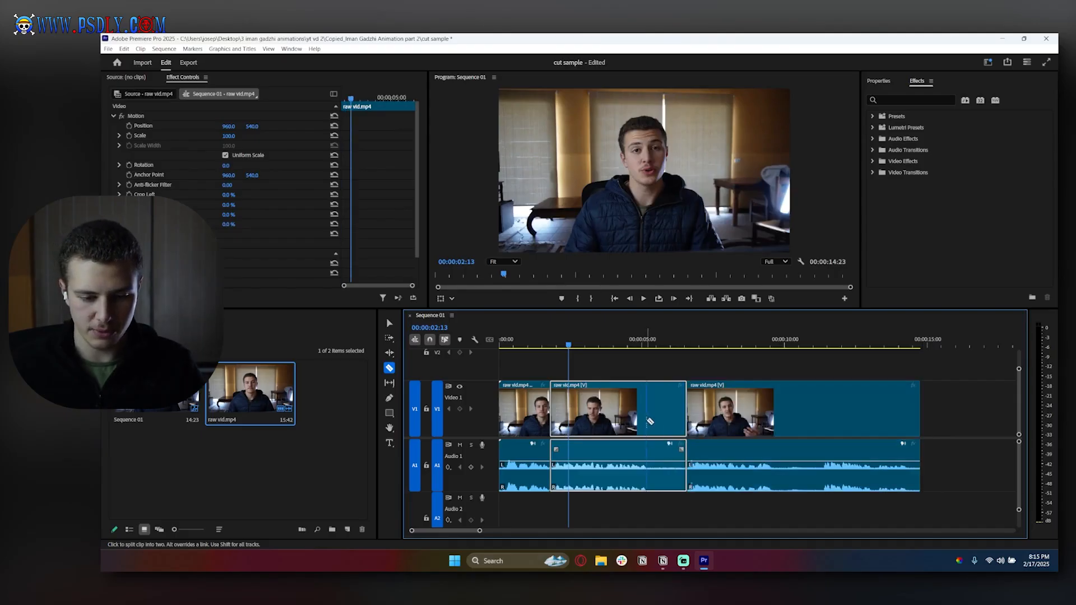
left_click(649, 421)
key("v")
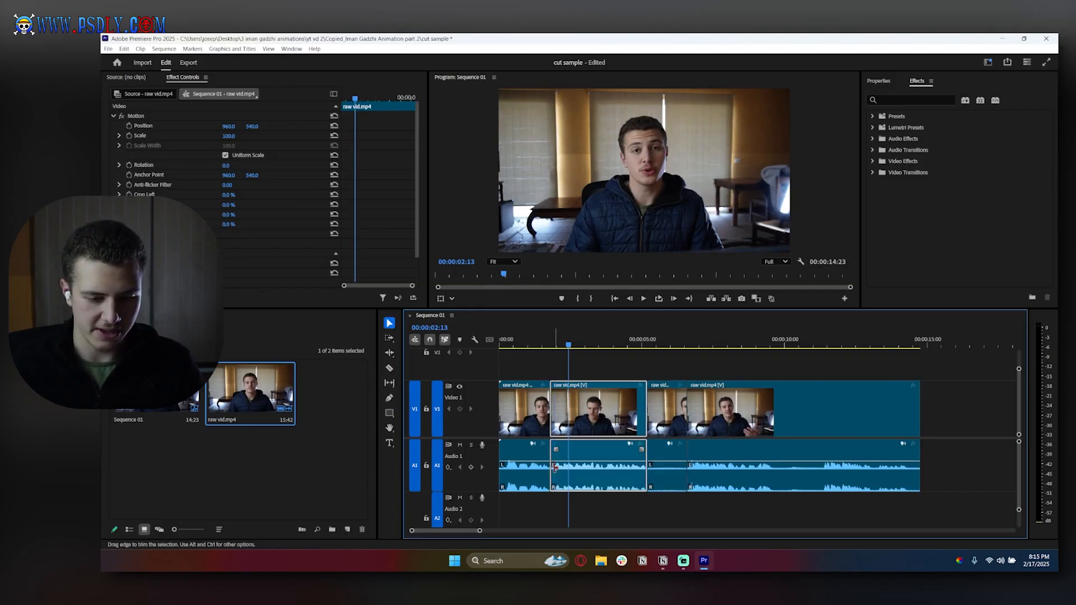
left_click(666, 422)
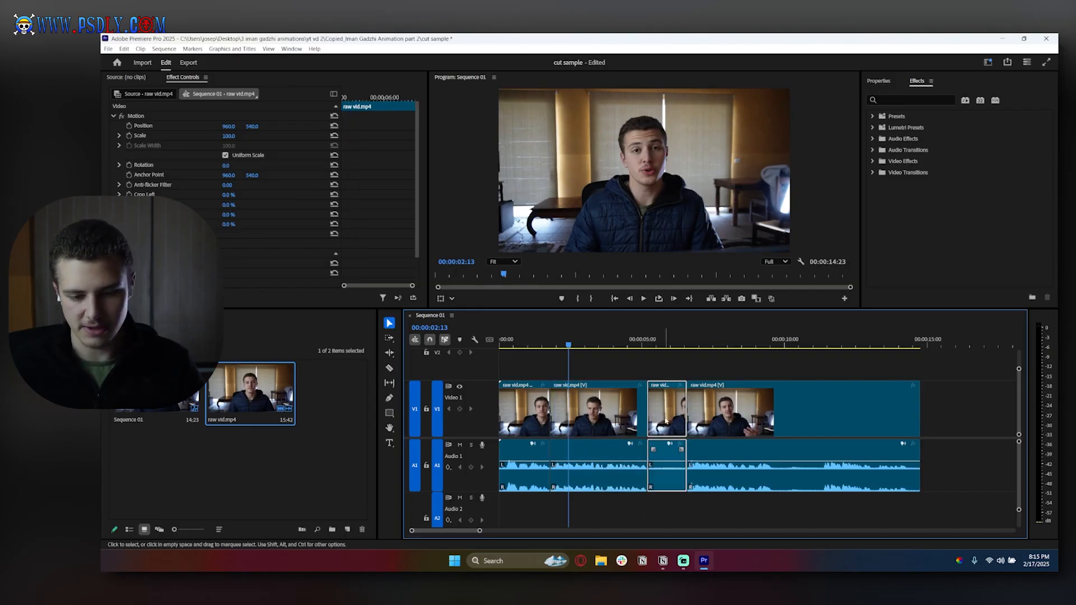
key("Delete")
left_click_drag(716, 407, 674, 413)
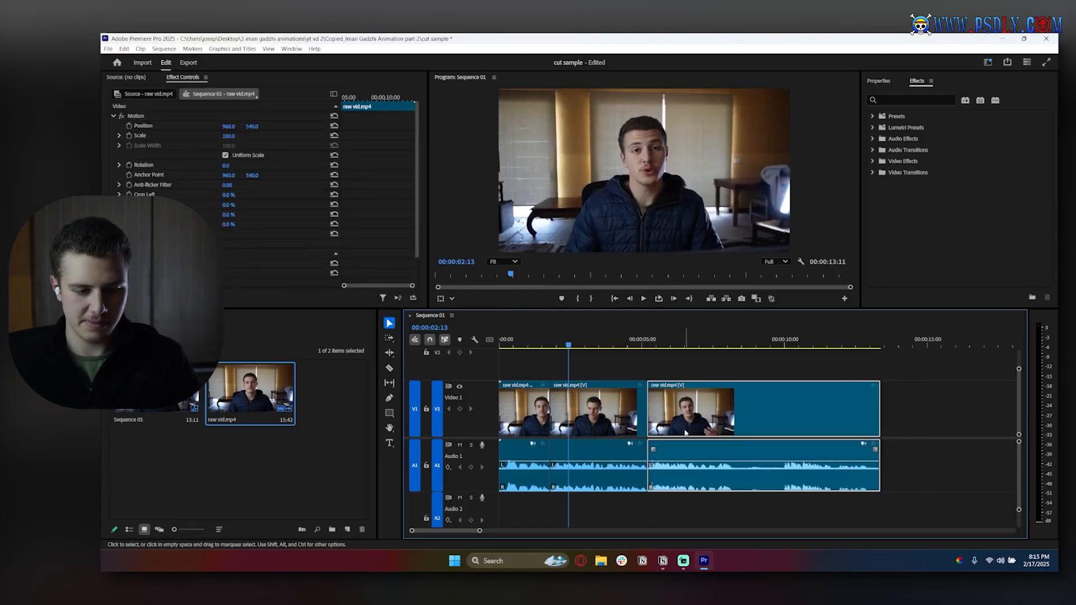
Cut out the third silent pause, from about 8.2 to 9.9 seconds, and move the remaining clip up to close the gap.
key("c")
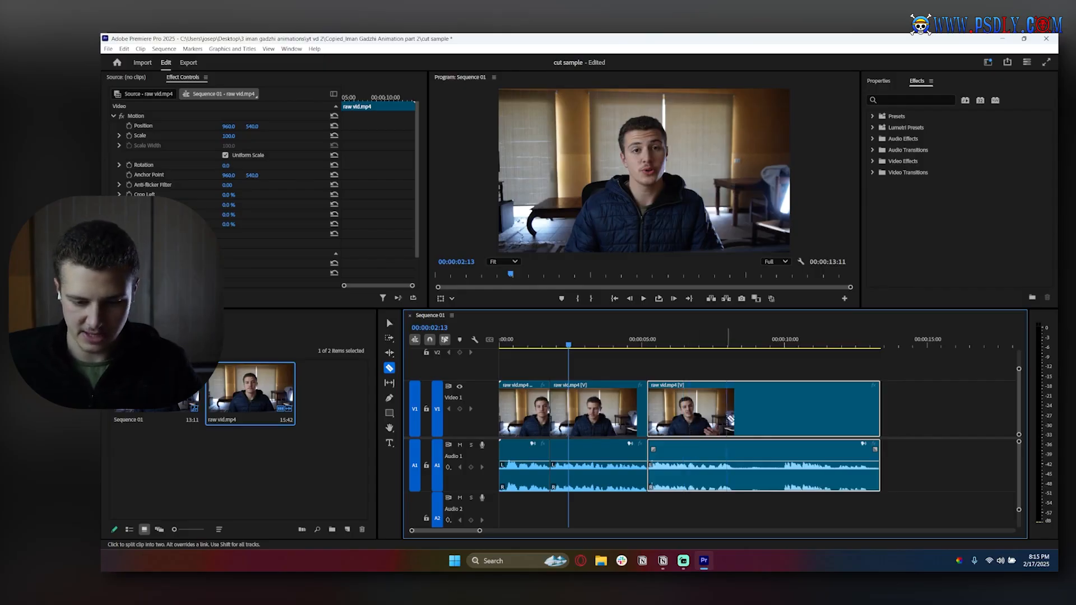
left_click(732, 409)
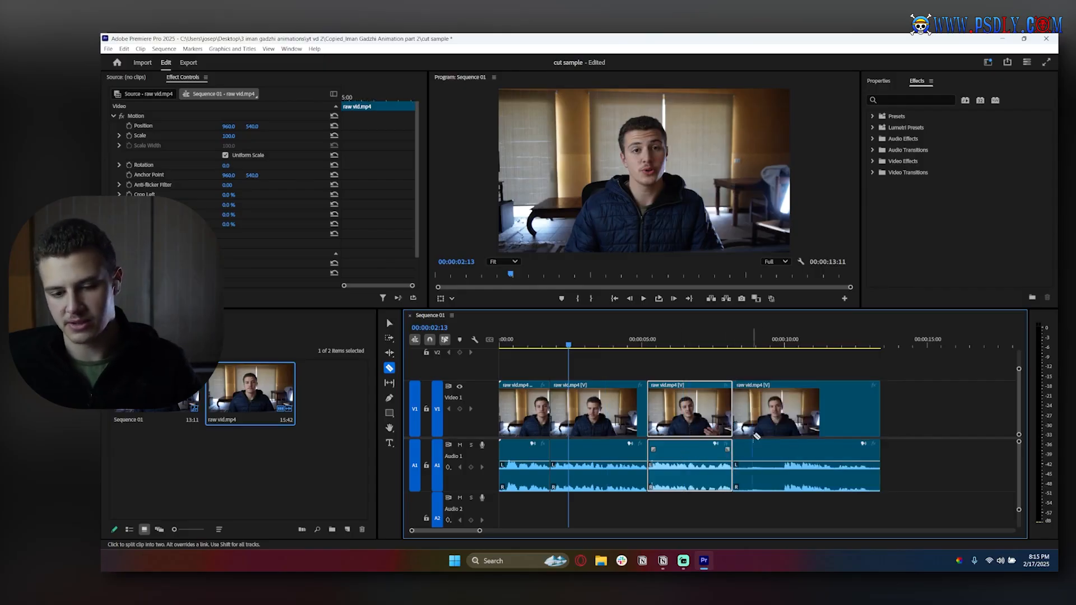
left_click(783, 417)
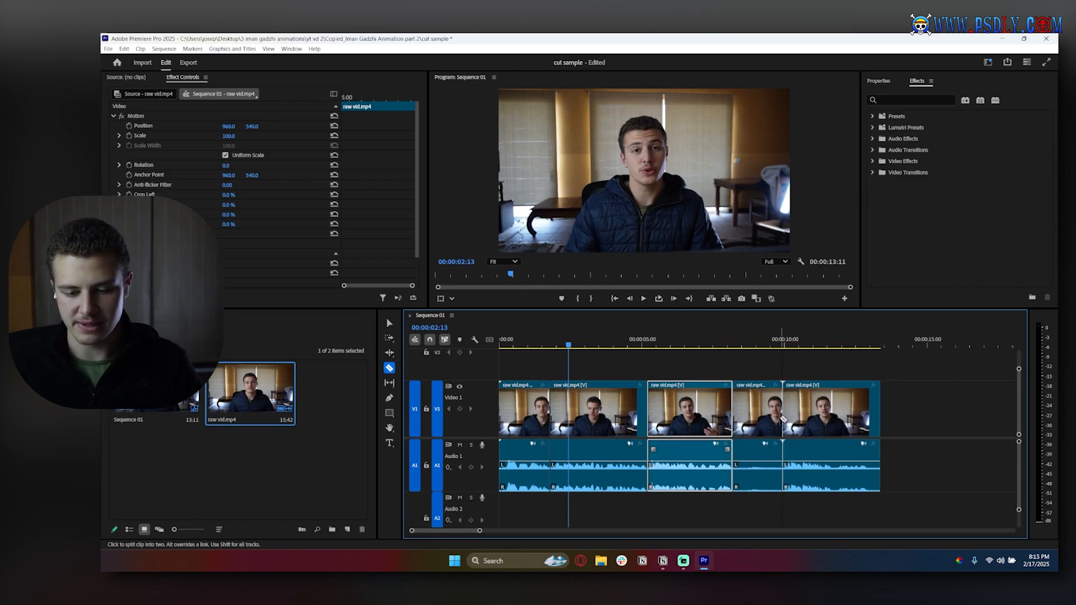
key("v")
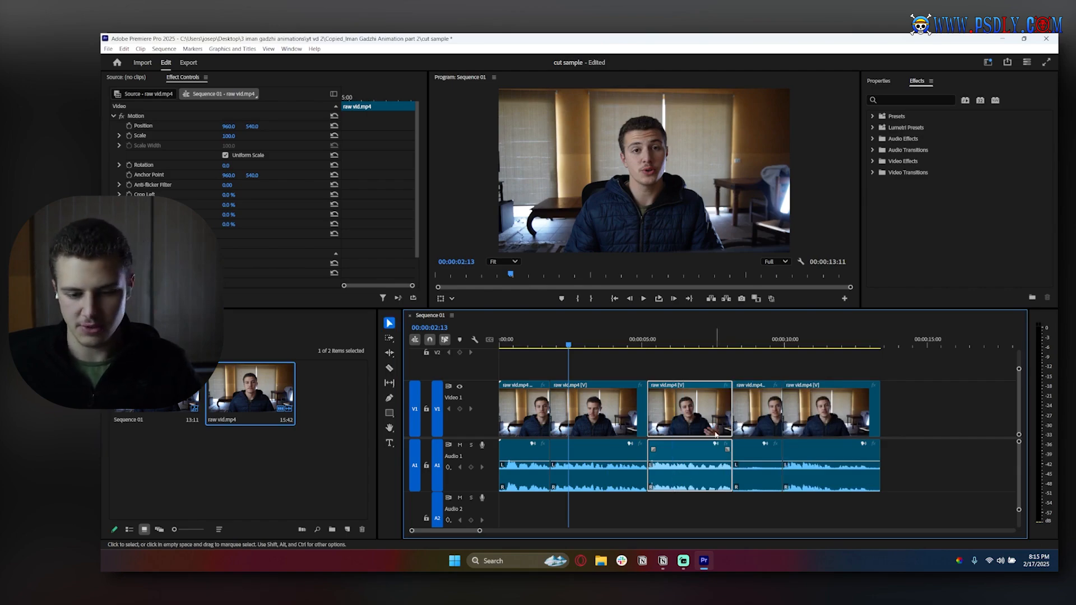
left_click(760, 414)
key("Delete")
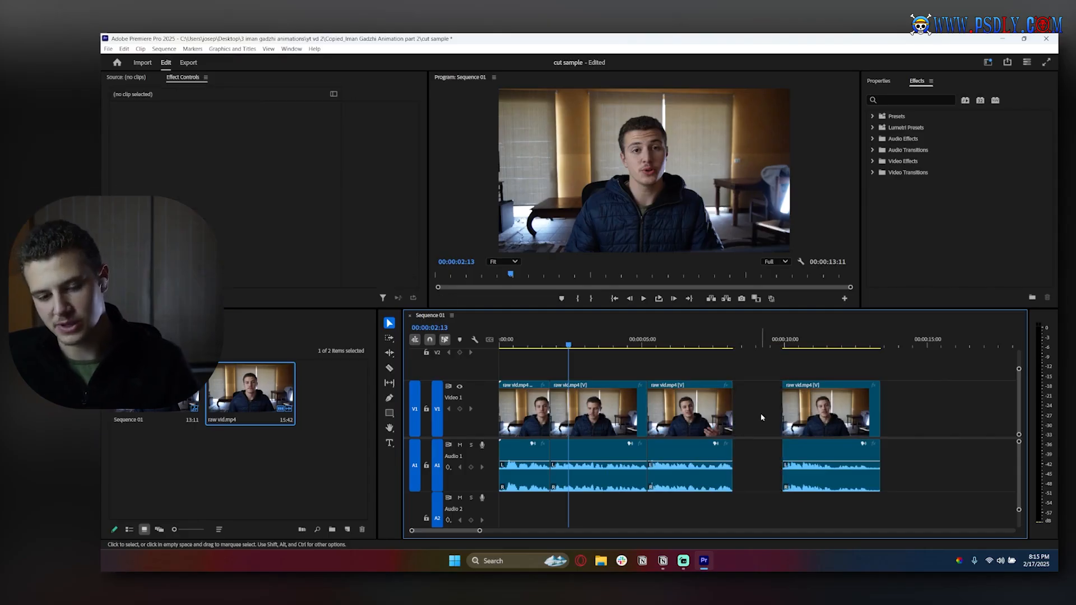
left_click_drag(842, 408, 793, 409)
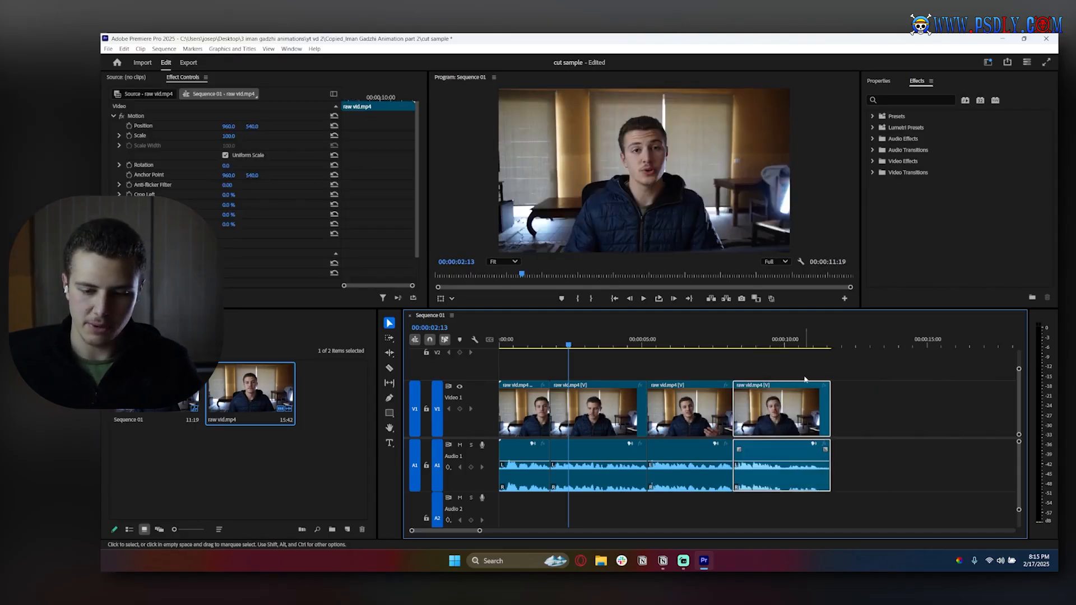
Ripple-trim 6 frames off the start of the first clip and 10 frames off the end of the last clip.
left_click(847, 418)
left_click_drag(500, 413, 505, 413)
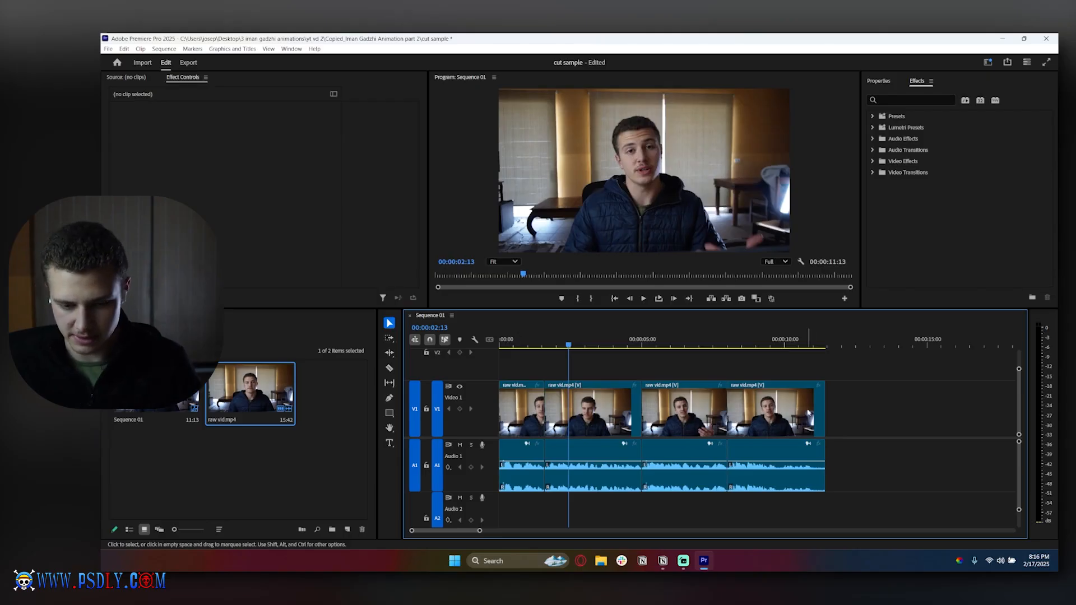
left_click_drag(824, 410, 816, 410)
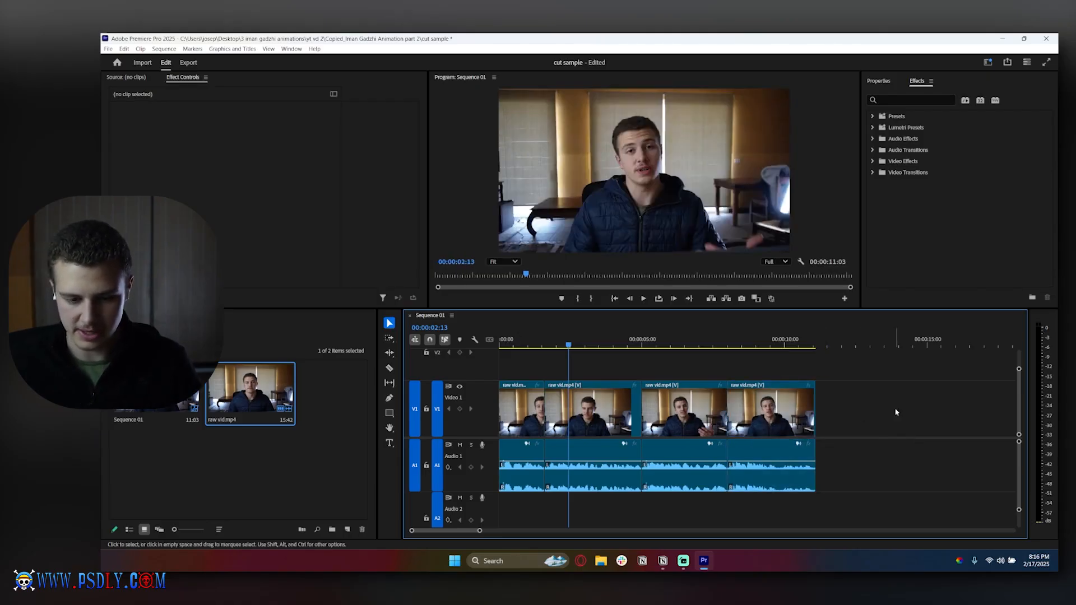
Play the whole sequence from the beginning to review the cuts, and return the playhead to 00:00:00:00.
key("Home")
key("space")
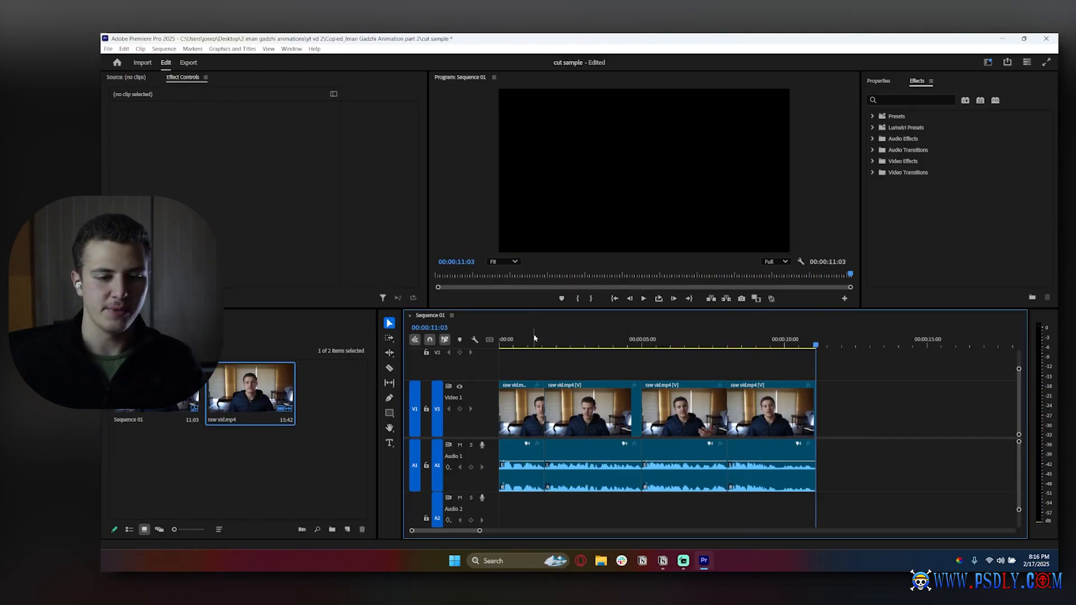
left_click_drag(535, 341, 502, 345)
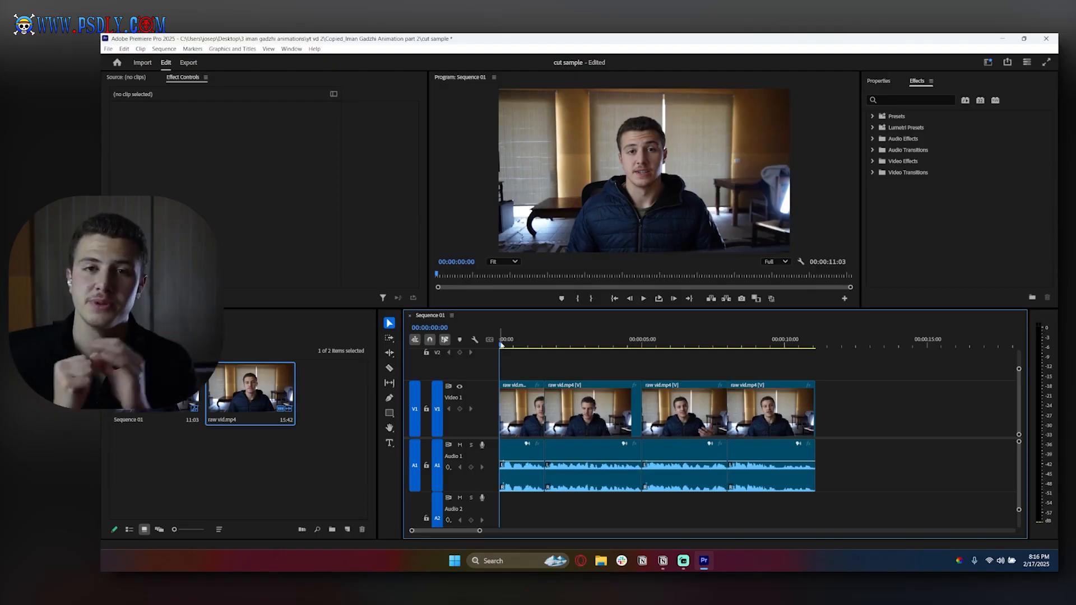
Zoom in on the first clip by setting its Scale to 140, with the playhead at 00:00:00:18.
left_click(514, 343)
left_click(516, 343)
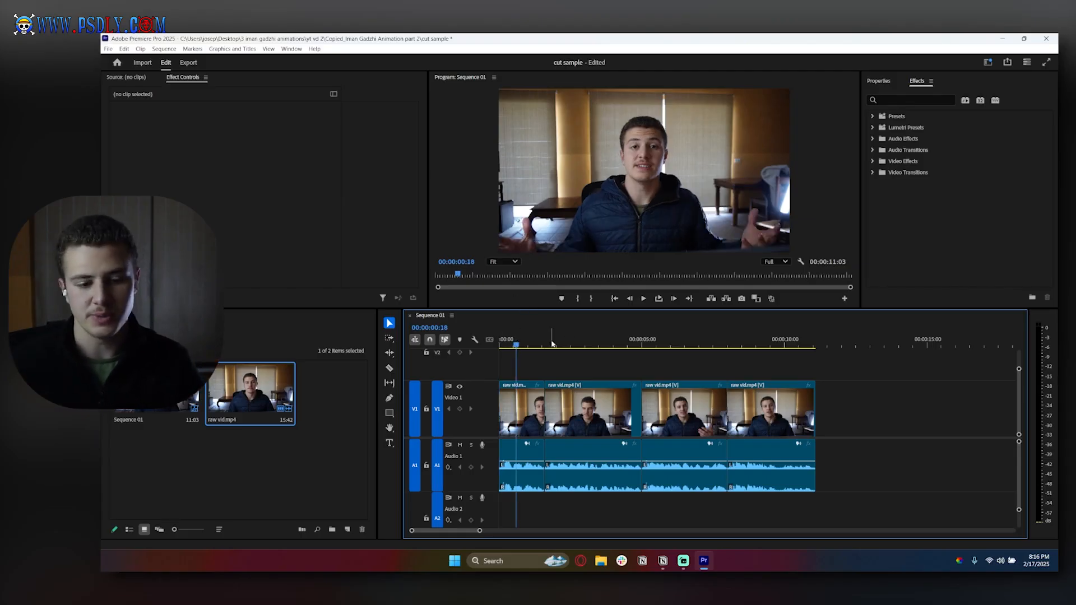
left_click(390, 324)
left_click(527, 408)
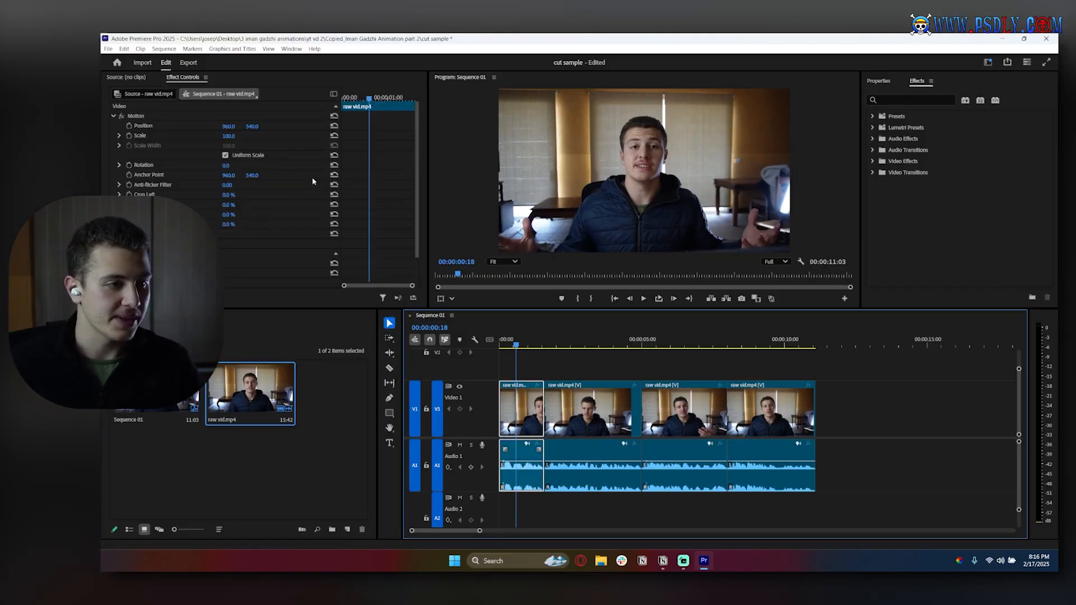
left_click_drag(227, 135, 249, 135)
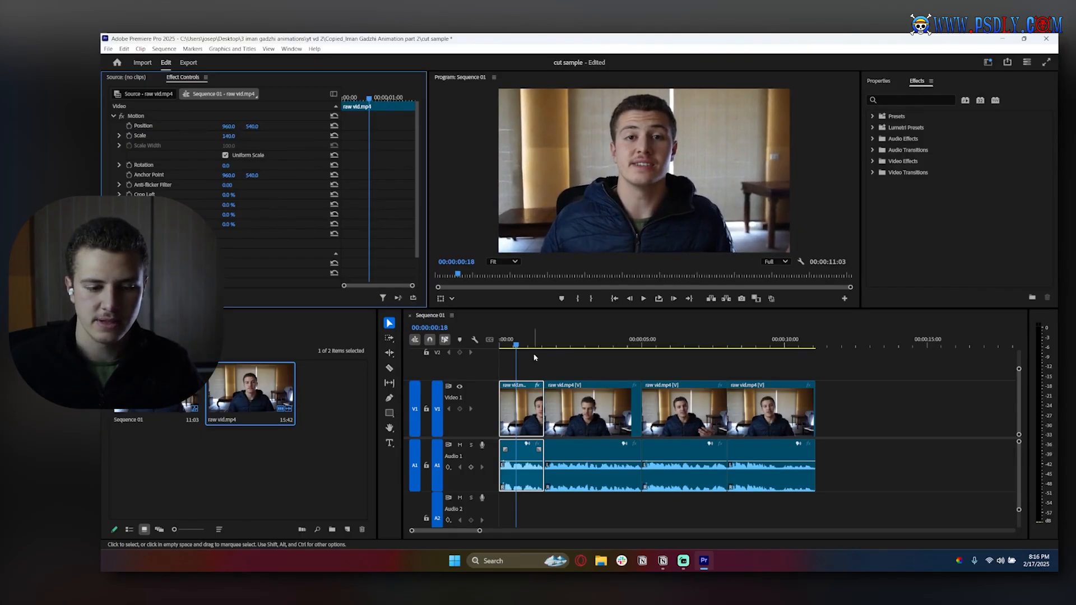
Select the second clip at 00:00:02:05 and check its Scale setting.
left_click(553, 350)
left_click(561, 347)
key("d")
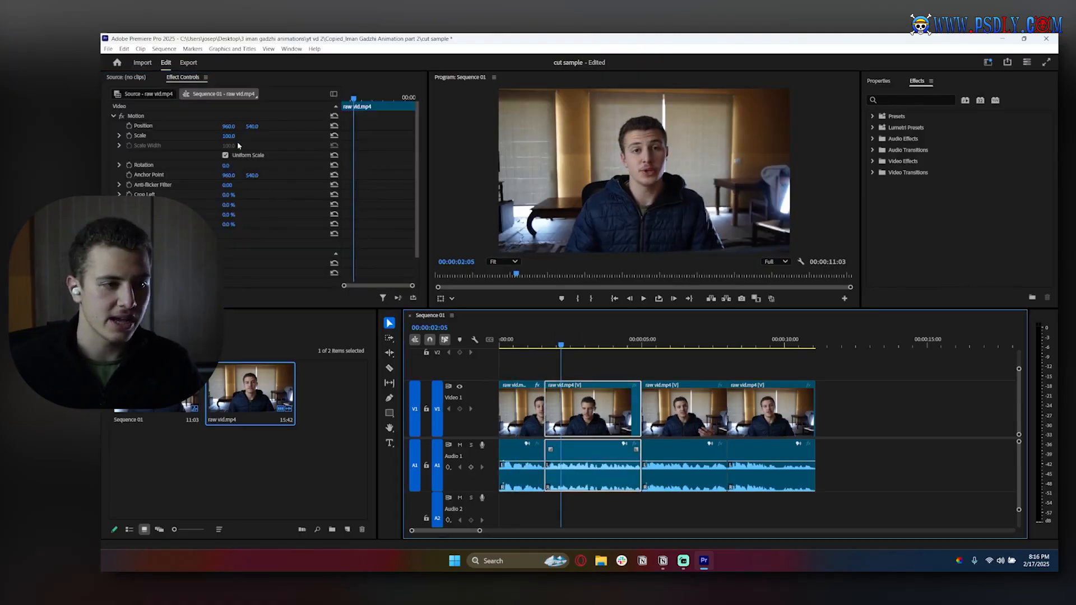
Turn the third clip upside down by setting its Rotation to 180°, with the playhead at 00:00:06:08.
left_click(678, 341)
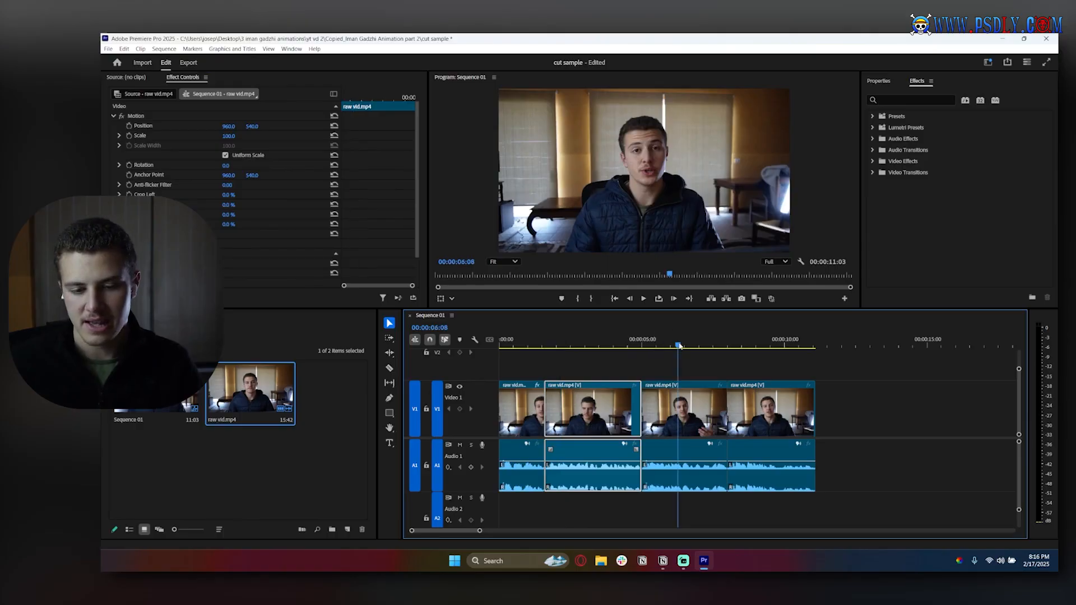
key("d")
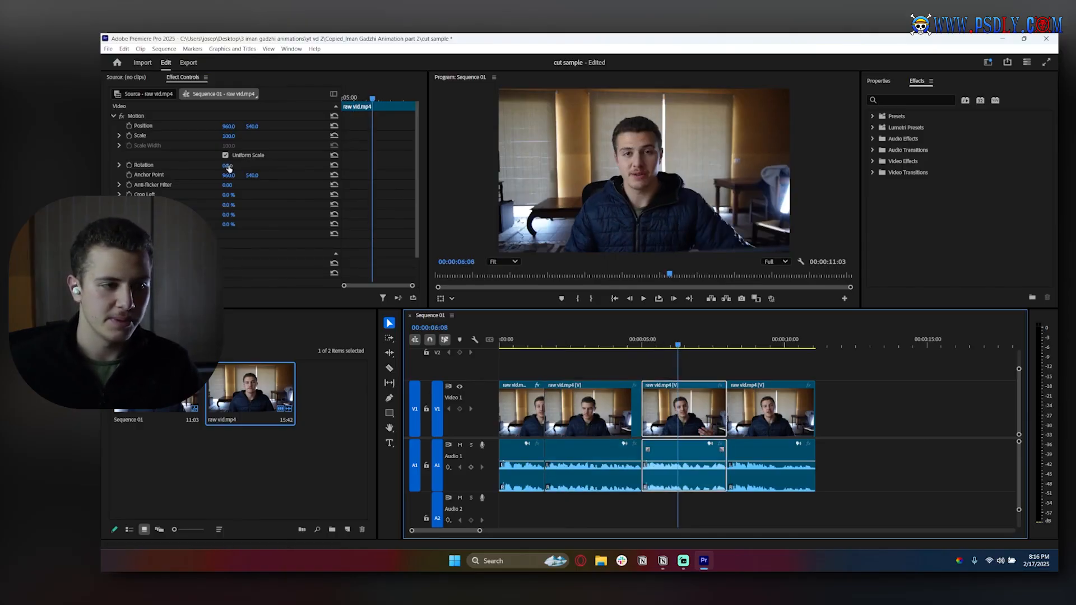
left_click_drag(227, 169, 324, 169)
left_click(230, 166)
type("180")
key("Return")
Shrink the fourth clip to a Scale of 88, with the playhead at 00:00:09:18.
left_click(774, 343)
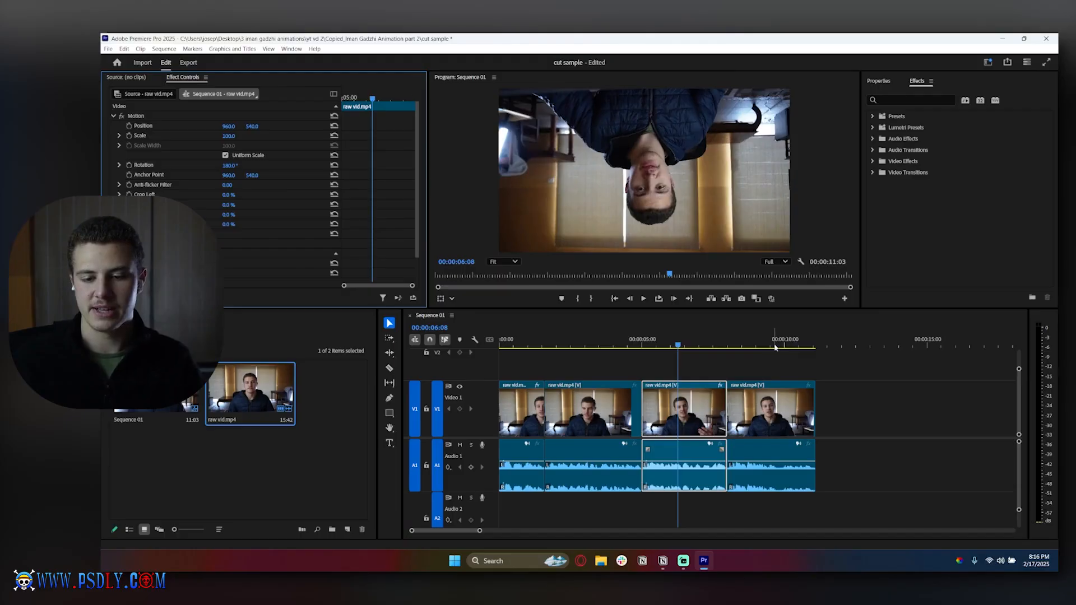
left_click_drag(232, 136, 224, 137)
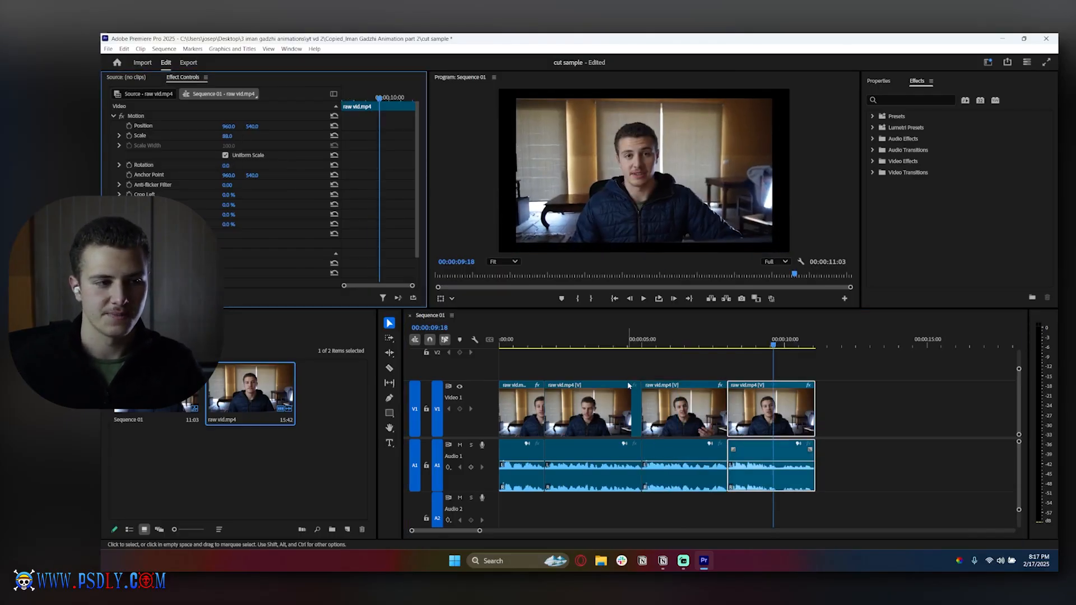
Play the sequence from the start to review the scale and rotation changes, and move the playhead back to 00:00:00:13.
key("Home")
left_click(560, 371)
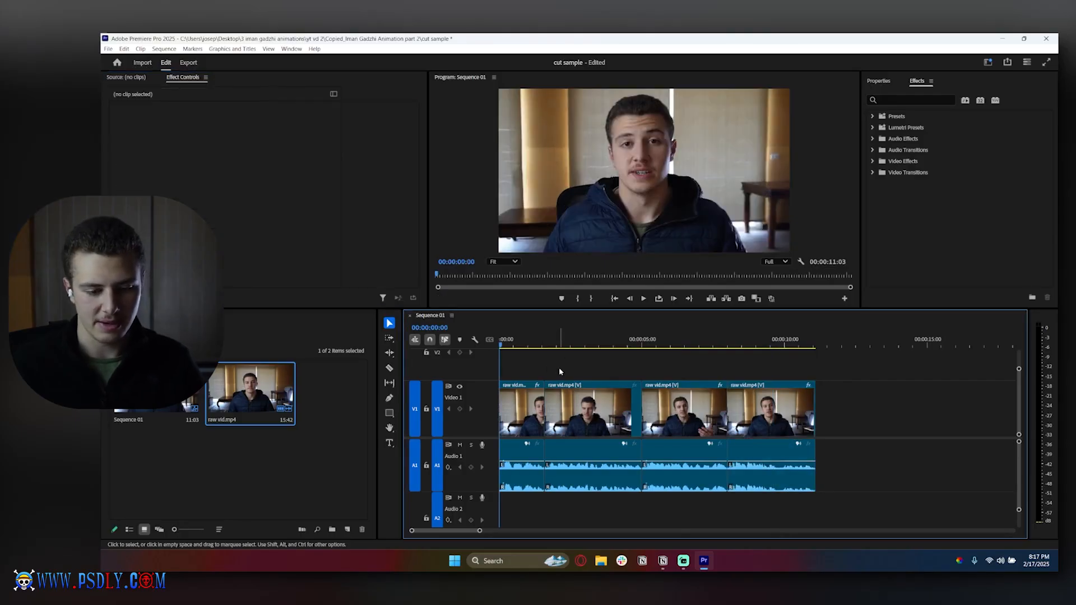
key("space")
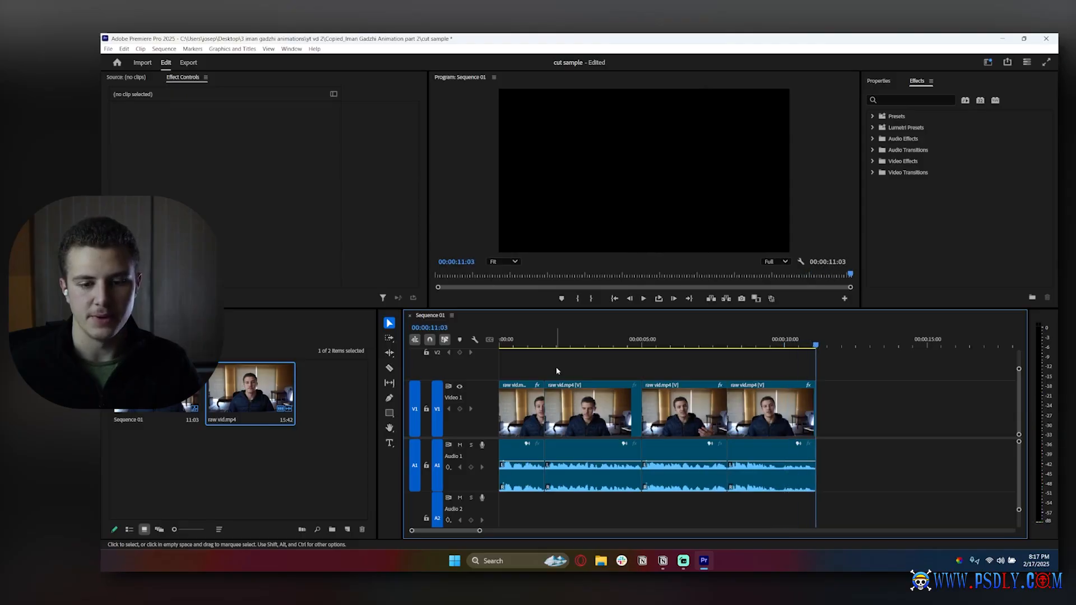
left_click(512, 340)
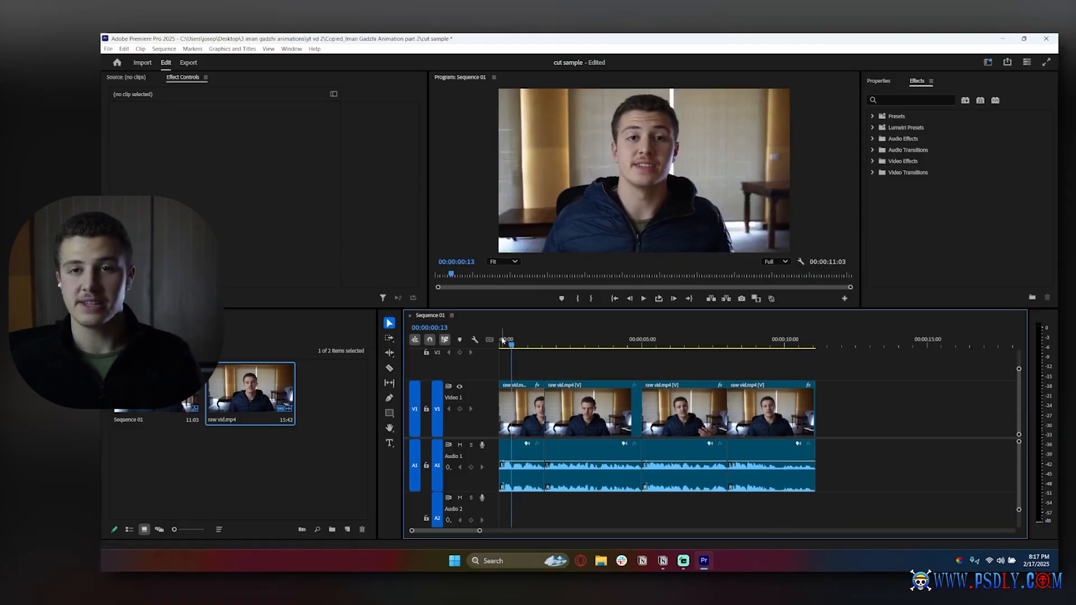